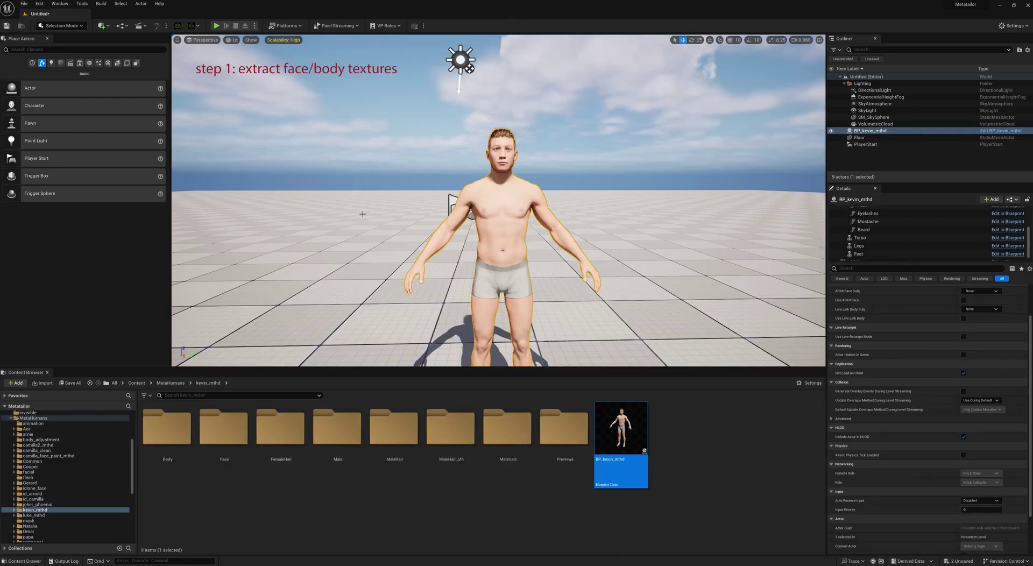
Select BP_kevin_mthd in the Outliner and show its Face component's mesh and material slots.
{"action": "left_click", "coordinate": [378, 155]}
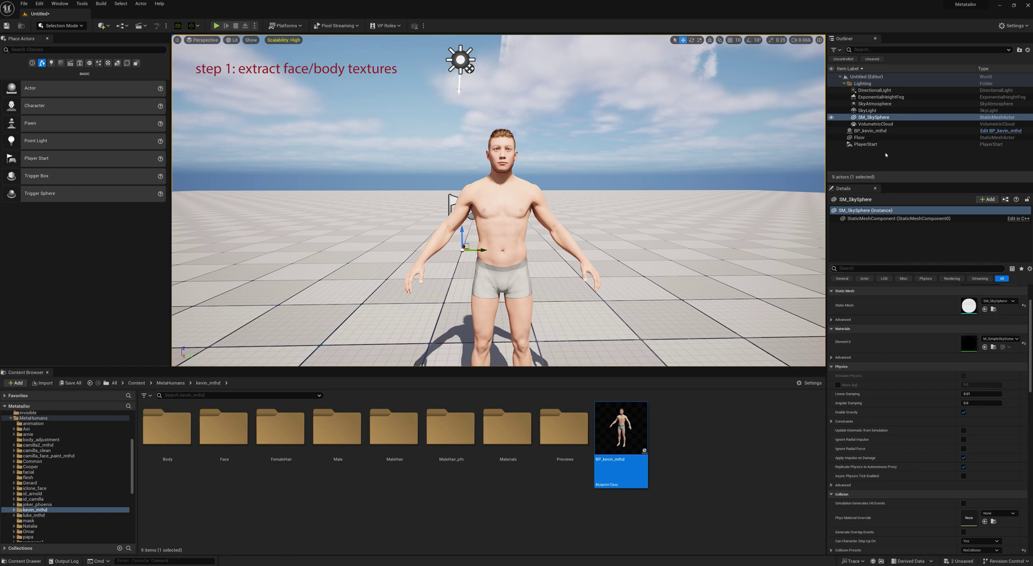
{"action": "left_click", "coordinate": [873, 131]}
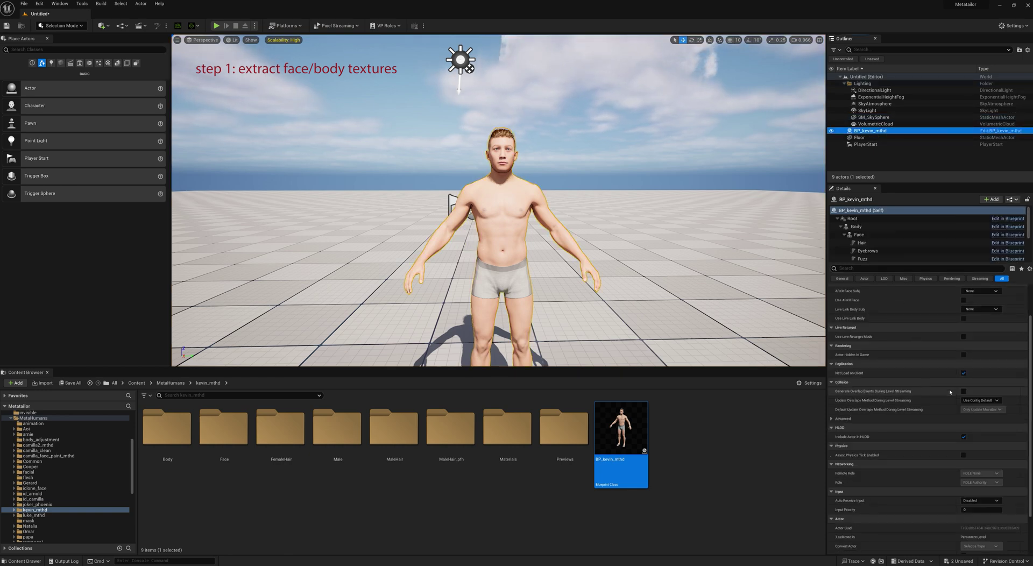
{"action": "left_click", "coordinate": [859, 235]}
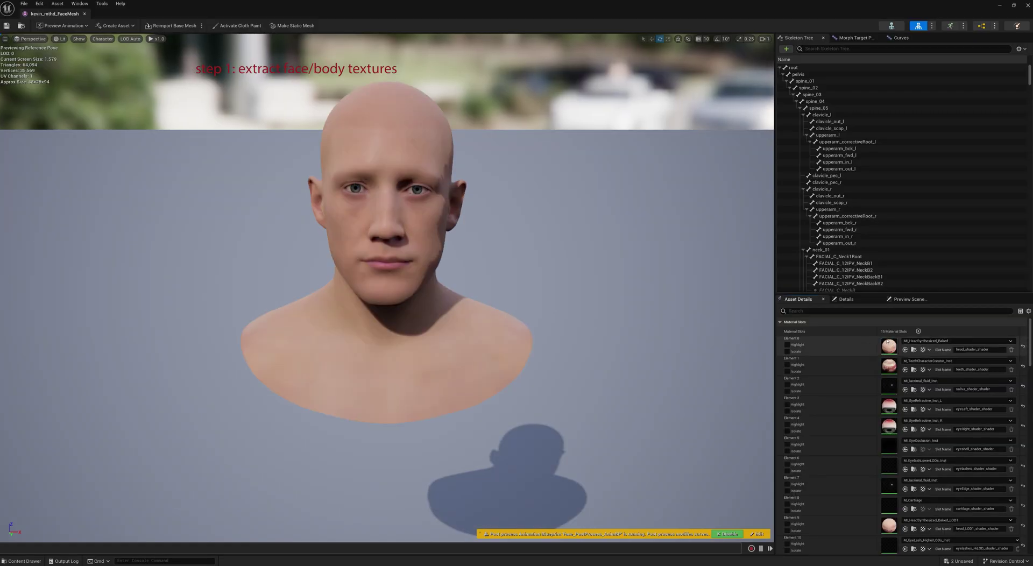
Open MI_HeadSynthesized, scroll to its BaseColor FaceColor textures, and restore the editor to a smaller window.
{"action": "double_click", "coordinate": [889, 346]}
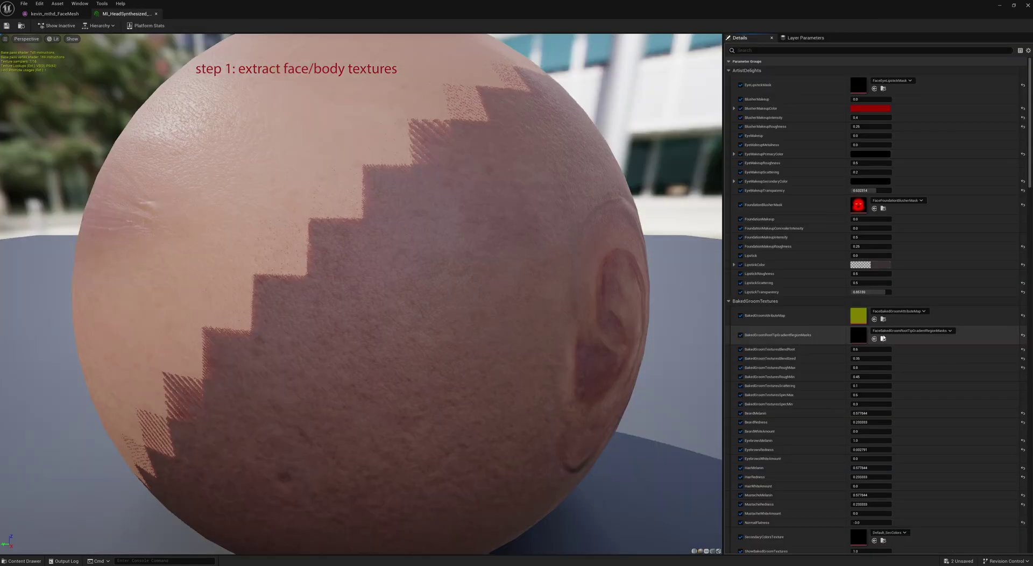
{"action": "scroll", "coordinate": [890, 283], "scroll_direction": "down", "scroll_amount": 10}
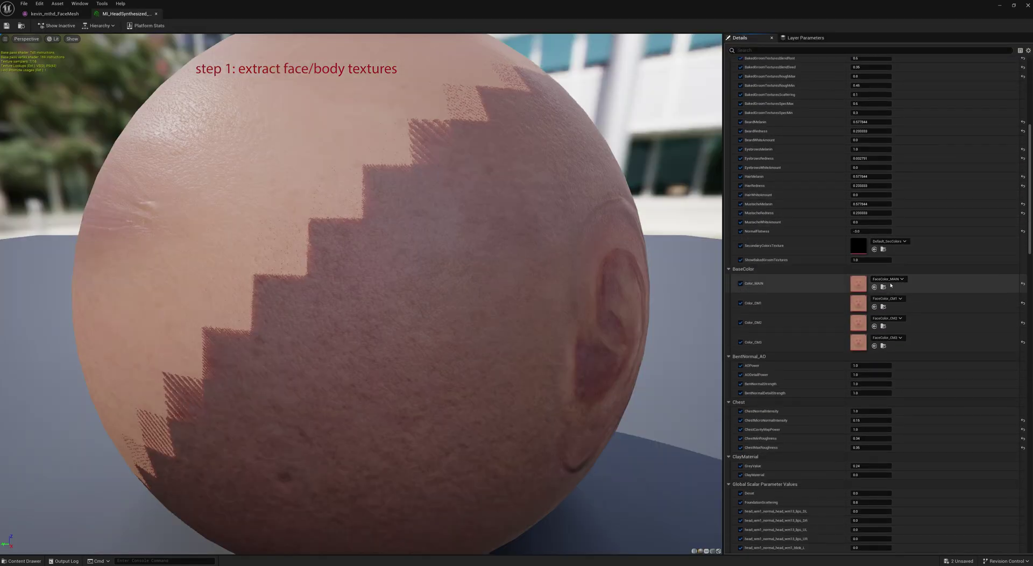
{"action": "left_click_drag", "start_coordinate": [880, 12], "coordinate": [769, 157]}
Browse to the FaceColor_MAIN texture in the Face content folder.
{"action": "scroll", "coordinate": [801, 247], "scroll_direction": "down", "scroll_amount": 3}
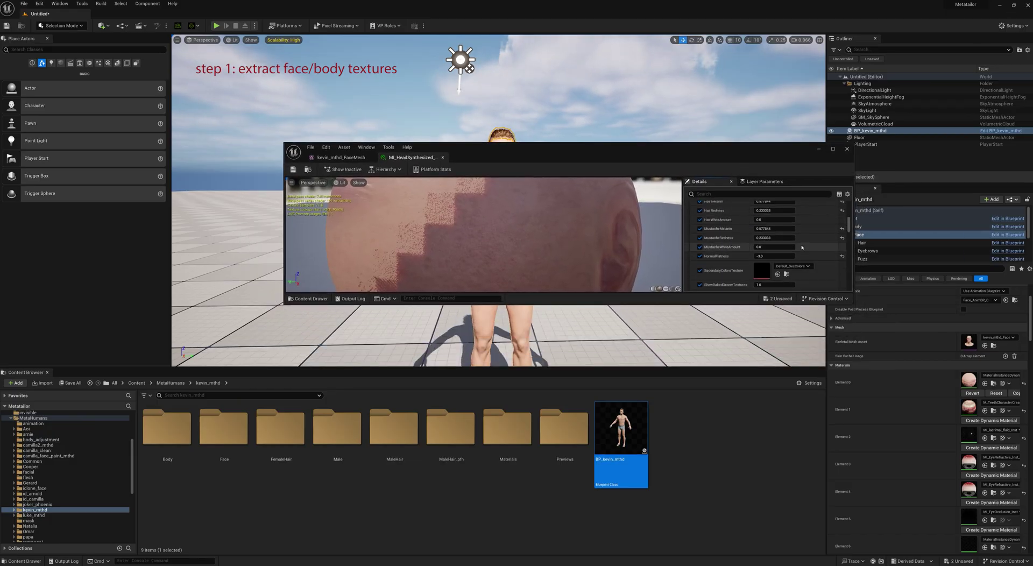
{"action": "scroll", "coordinate": [801, 247], "scroll_direction": "down", "scroll_amount": 4}
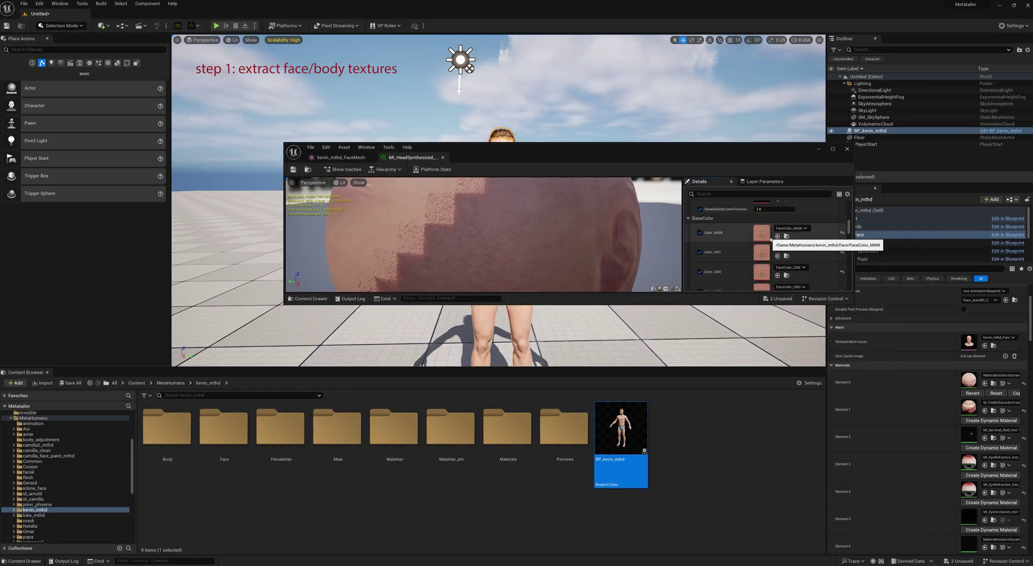
{"action": "left_click", "coordinate": [777, 237]}
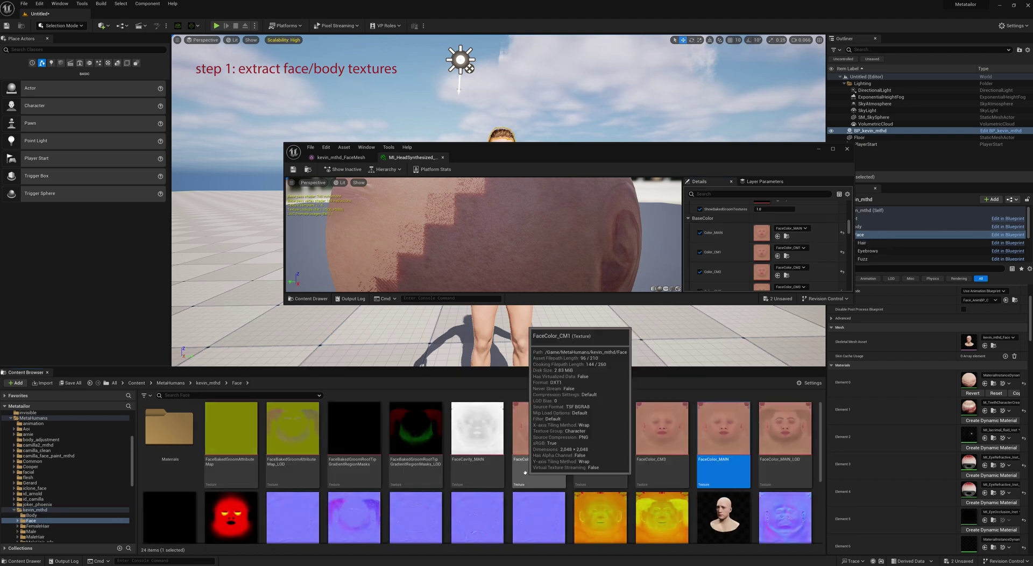
{"action": "scroll", "coordinate": [525, 472], "scroll_direction": "down", "scroll_amount": 2}
{"action": "scroll", "coordinate": [527, 470], "scroll_direction": "up", "scroll_amount": 2}
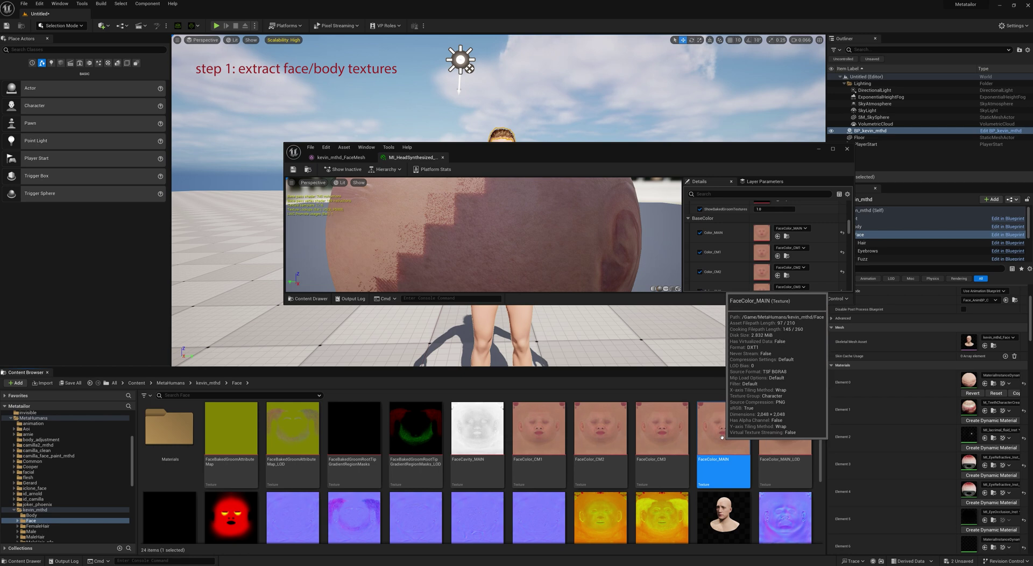
Export FaceColor_MAIN through Asset Actions > Export.
{"action": "right_click", "coordinate": [721, 438]}
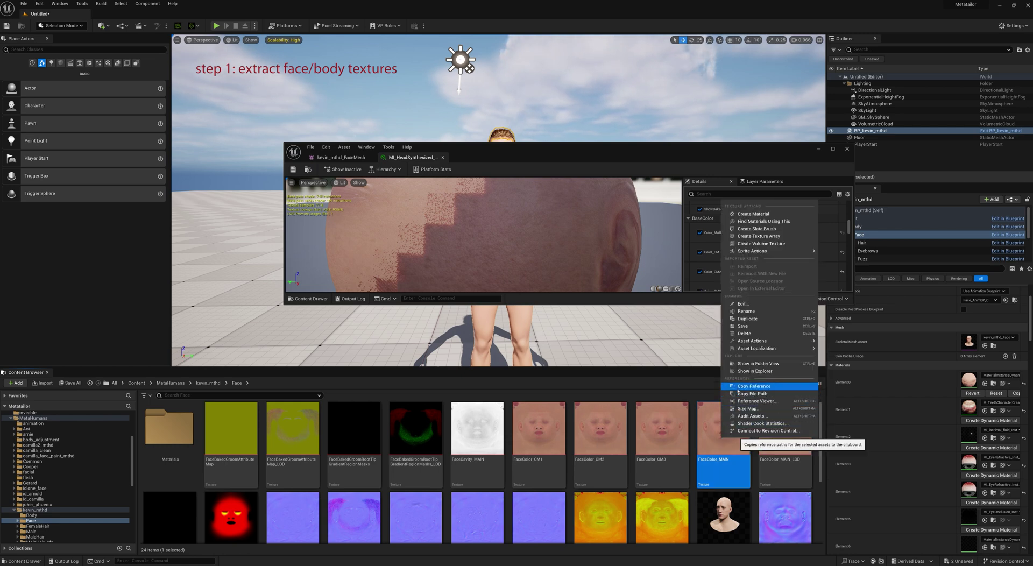
{"action": "mouse_move", "coordinate": [752, 341]}
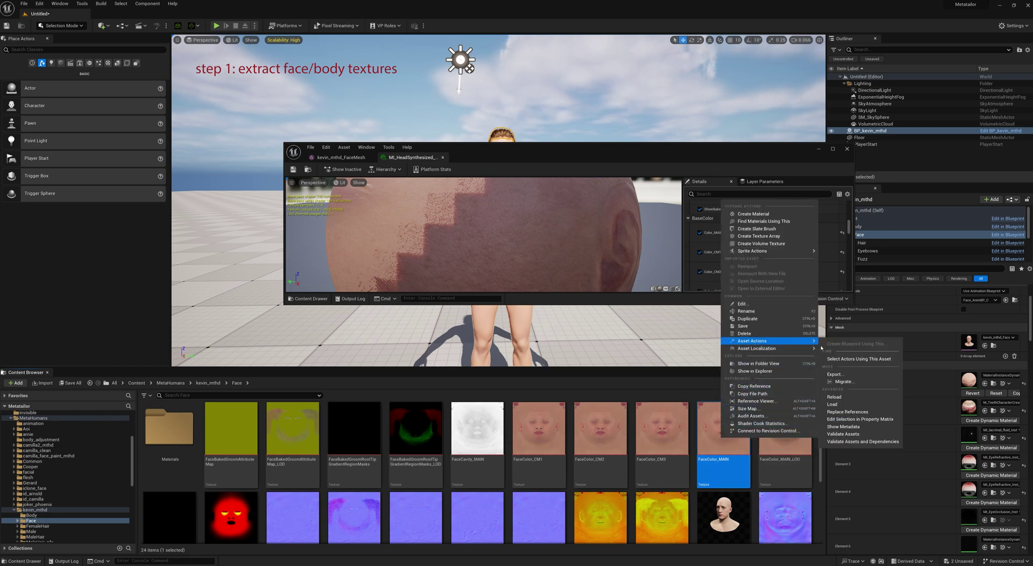
{"action": "left_click", "coordinate": [834, 373]}
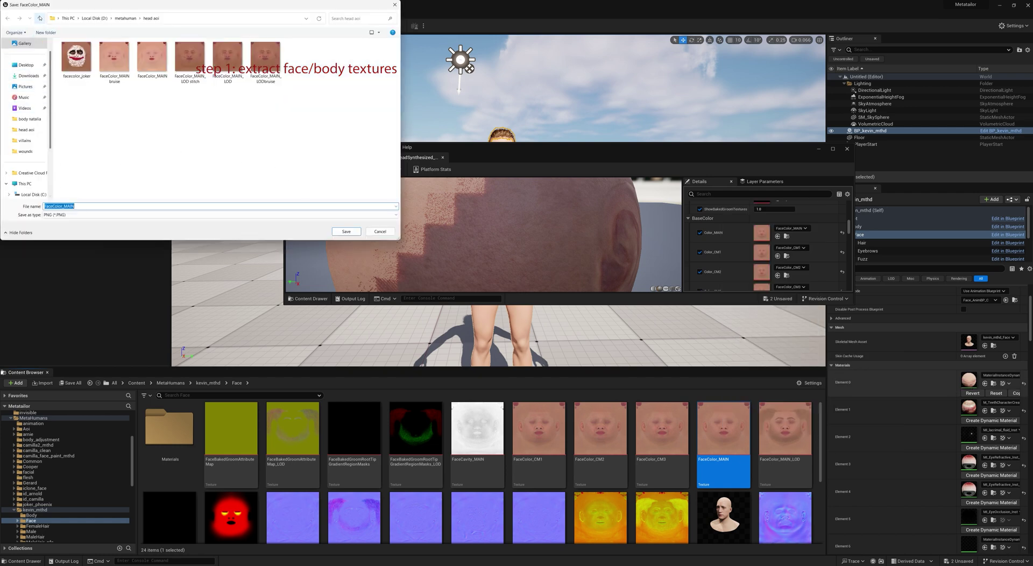
Save FaceColor_MAIN as PNG into a newly created kevin folder under metahuman.
{"action": "left_click", "coordinate": [39, 18]}
{"action": "left_click", "coordinate": [47, 33]}
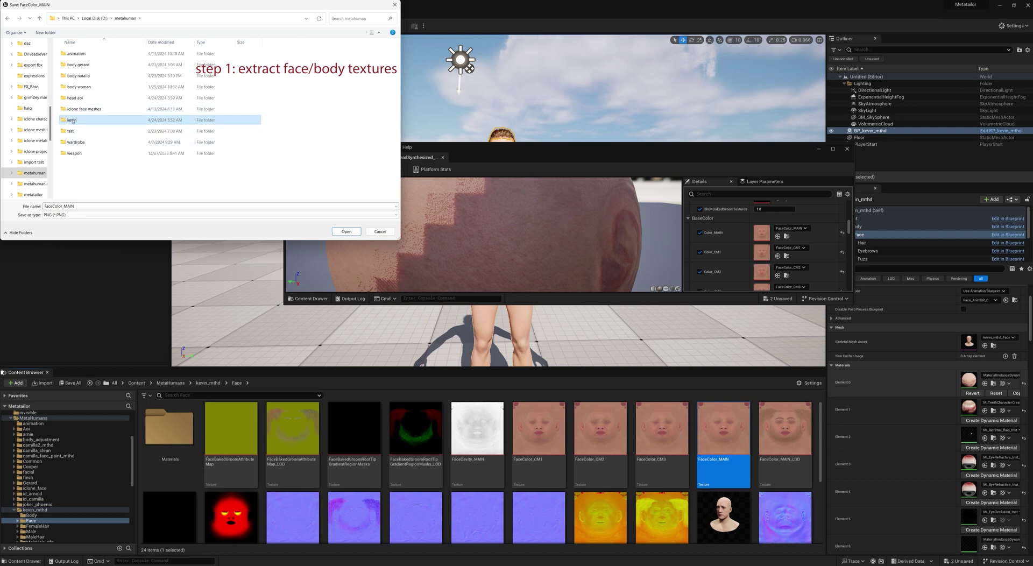
{"action": "double_click", "coordinate": [73, 120]}
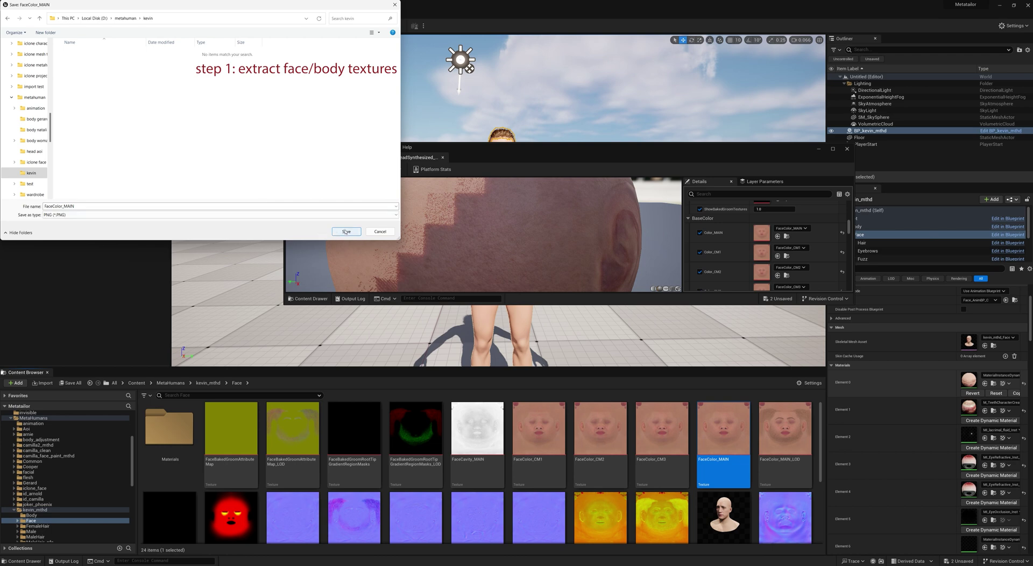
{"action": "left_click", "coordinate": [345, 231]}
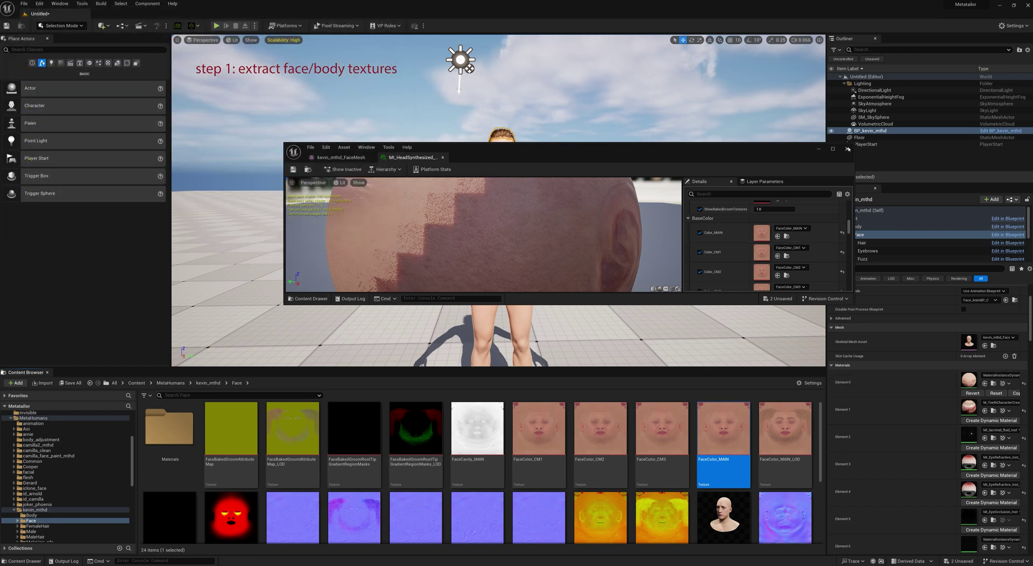
Close the face material, then open the Body mesh m_tal_nrw_body and its M_BodySynthesized material.
{"action": "left_click", "coordinate": [848, 149]}
{"action": "scroll", "coordinate": [863, 237], "scroll_direction": "down", "scroll_amount": 2}
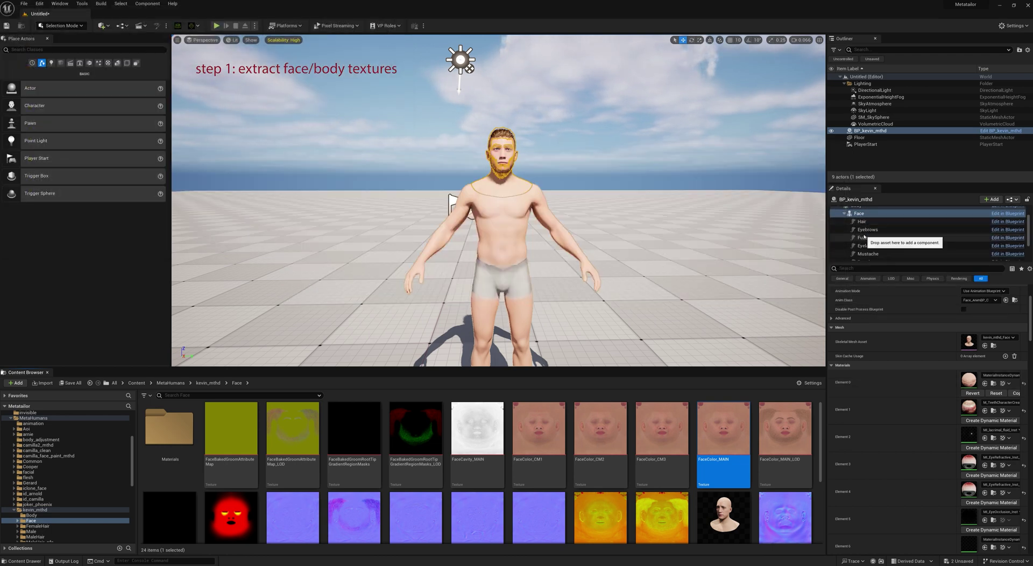
{"action": "scroll", "coordinate": [863, 237], "scroll_direction": "up", "scroll_amount": 2}
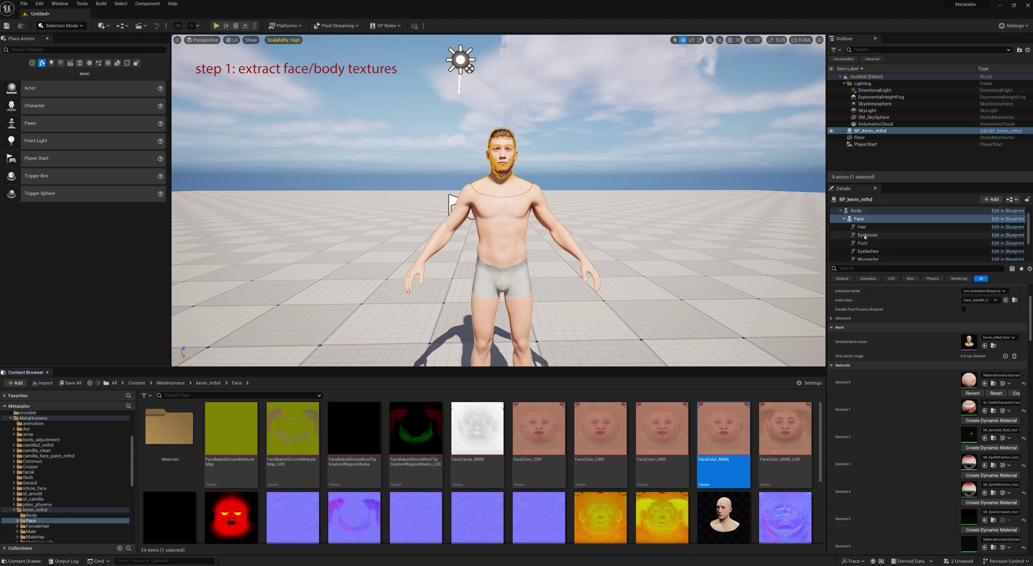
{"action": "scroll", "coordinate": [862, 237], "scroll_direction": "up", "scroll_amount": 1}
{"action": "left_click", "coordinate": [855, 227]}
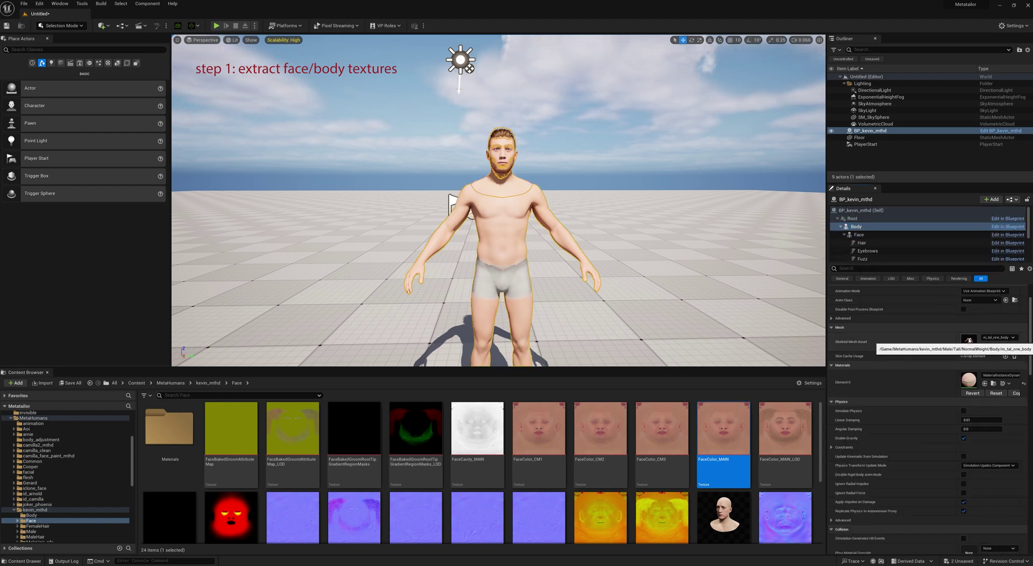
{"action": "double_click", "coordinate": [969, 340]}
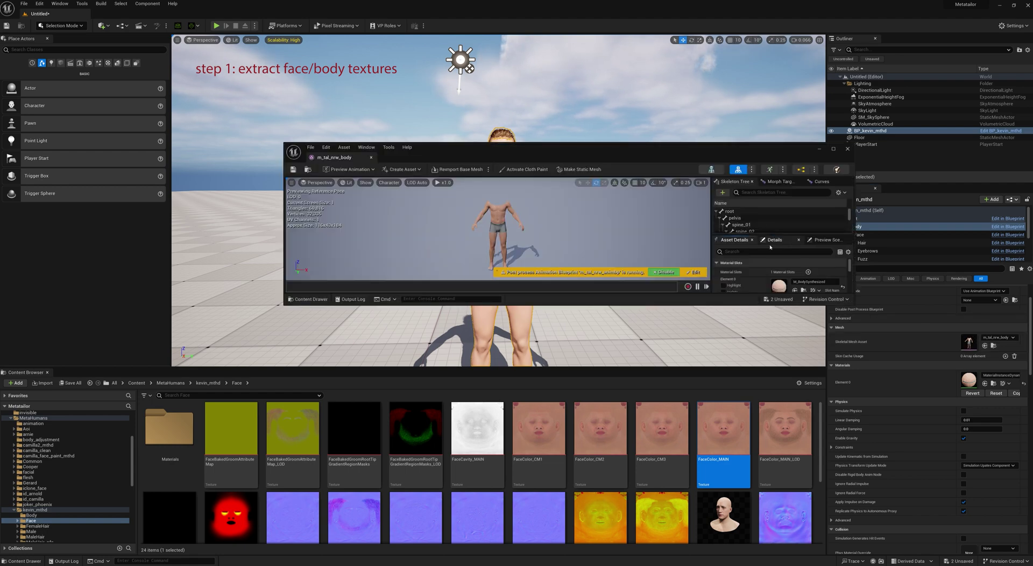
{"action": "double_click", "coordinate": [778, 285]}
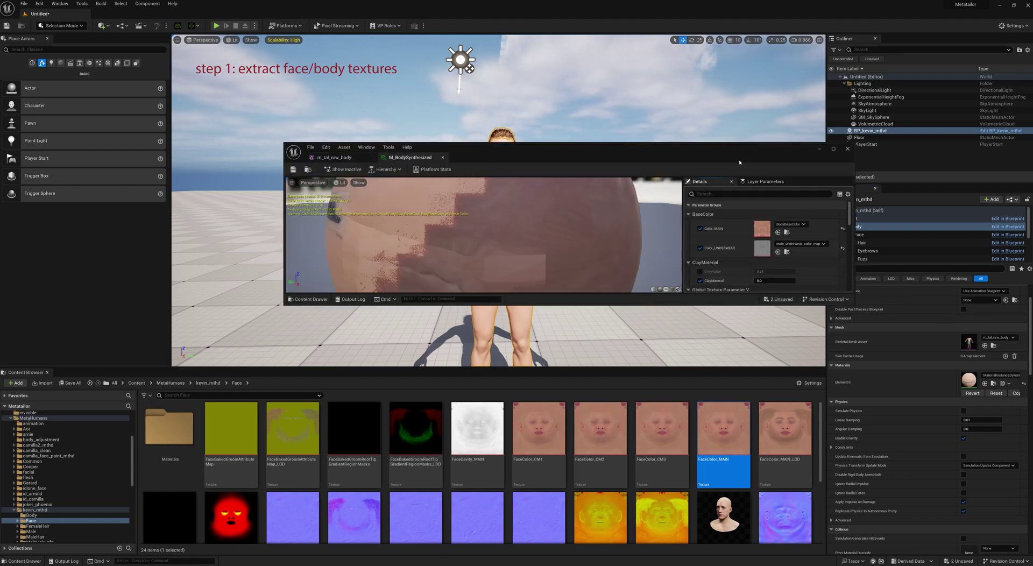
Browse to the BodyBaseColor texture and export it through Asset Actions > Export.
{"action": "left_click", "coordinate": [786, 232]}
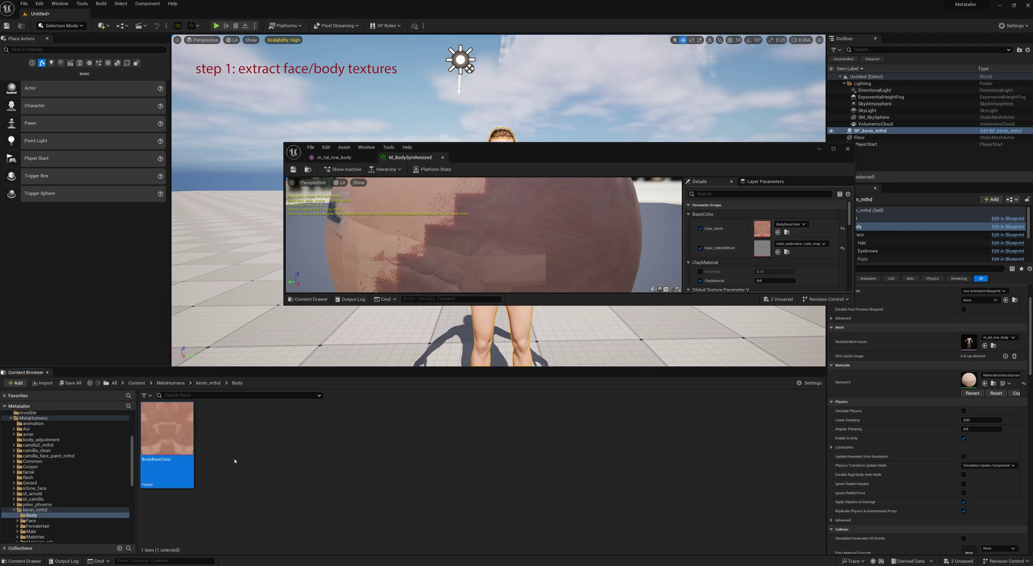
{"action": "right_click", "coordinate": [166, 434]}
{"action": "mouse_move", "coordinate": [210, 339]}
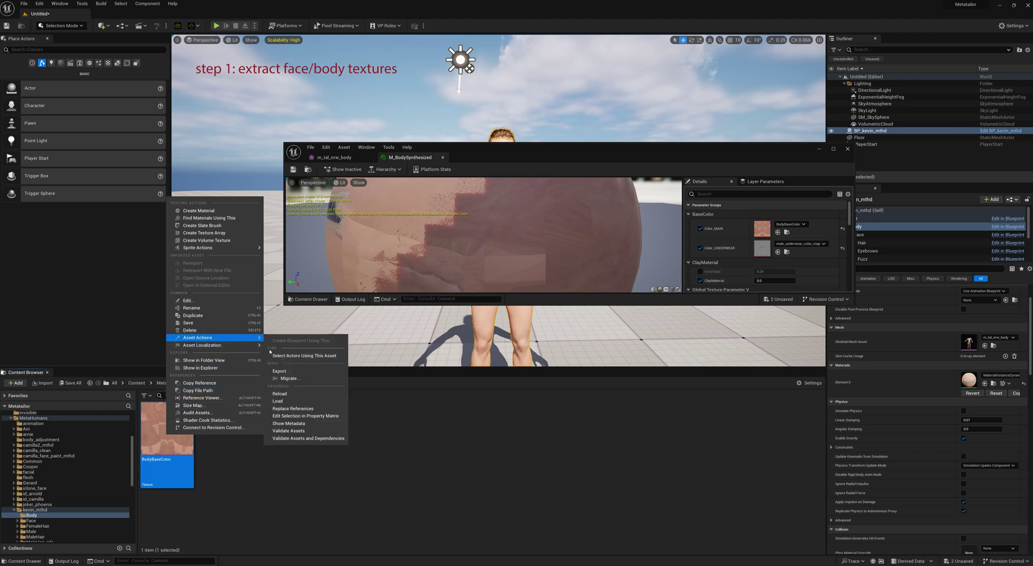
{"action": "left_click", "coordinate": [280, 371]}
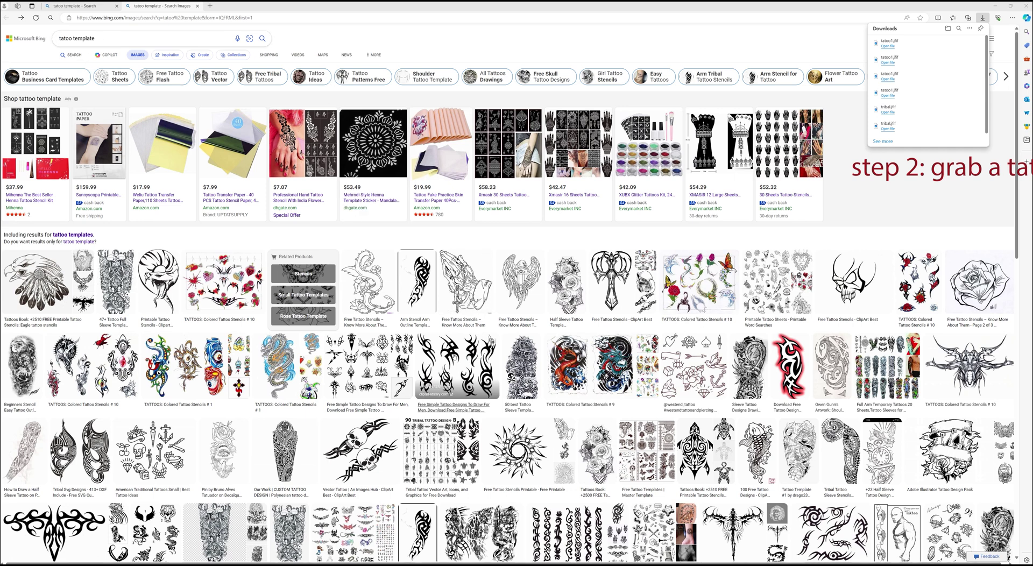
Save the tribal tattoo image from Edge as tatoo1 in Pictures > tatoo, replacing the old file.
{"action": "right_click", "coordinate": [452, 370]}
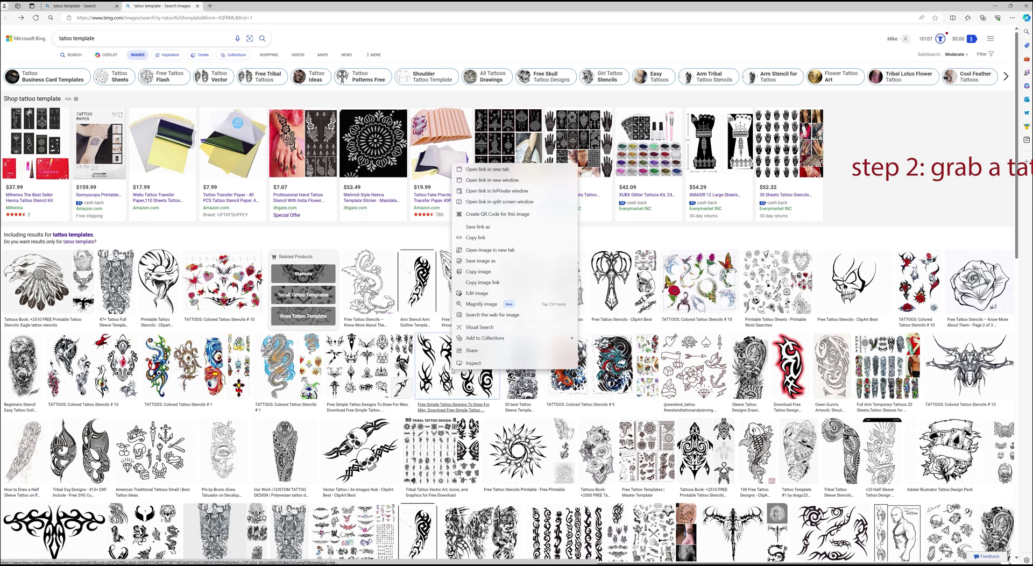
{"action": "left_click", "coordinate": [481, 261]}
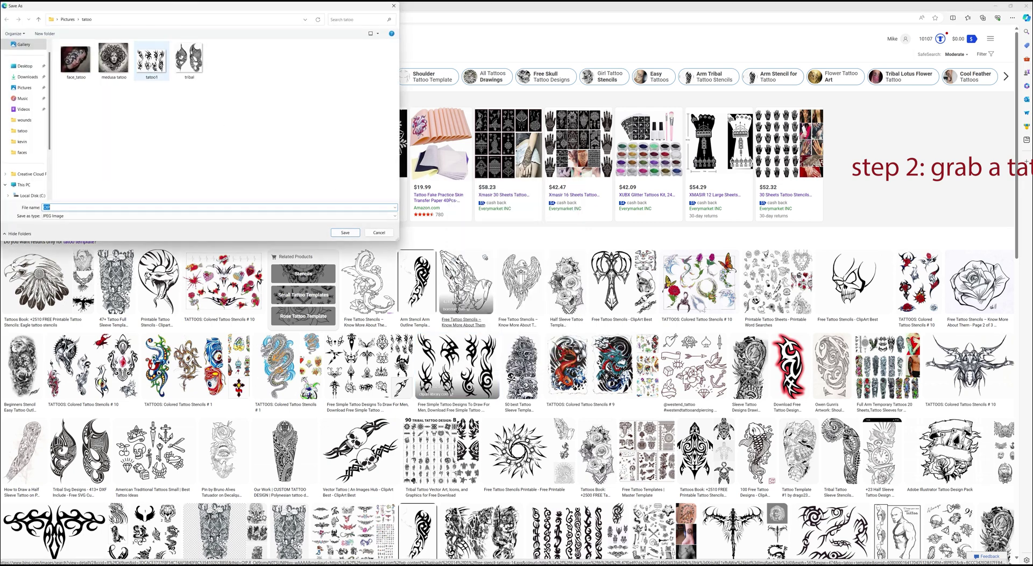
{"action": "left_click", "coordinate": [151, 60]}
{"action": "left_click", "coordinate": [345, 232]}
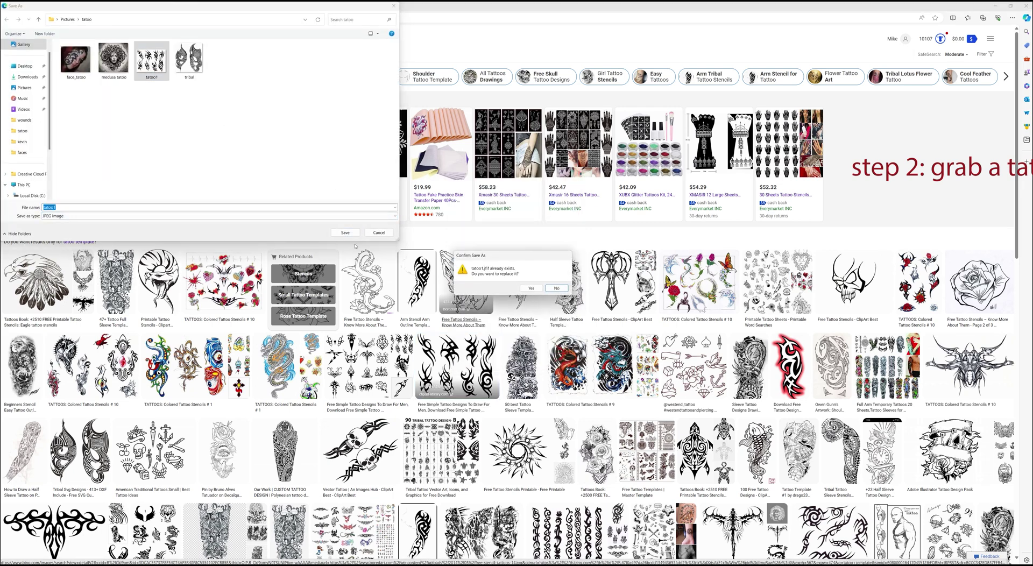
{"action": "left_click", "coordinate": [526, 289]}
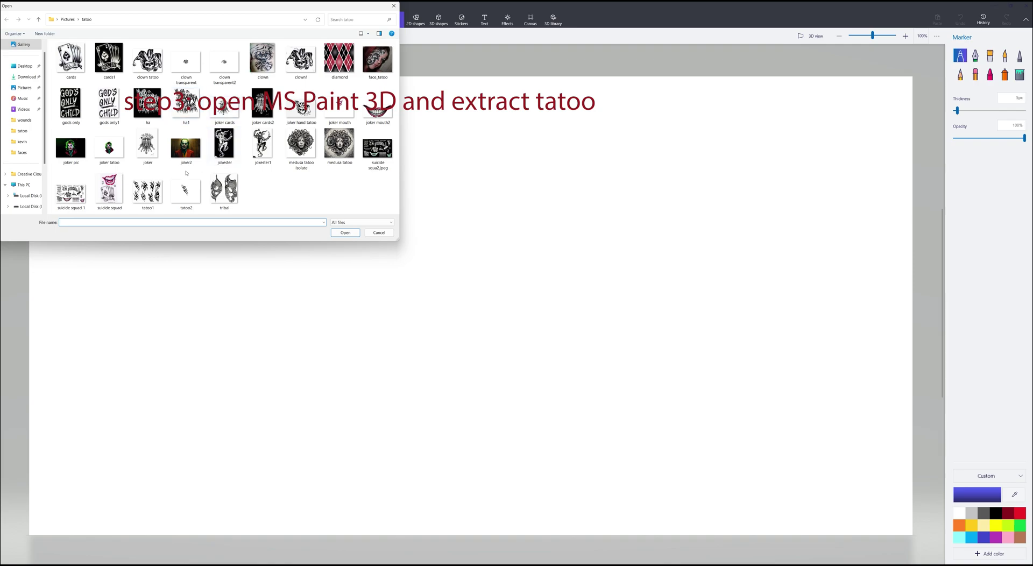
Open tatoo1 in Paint 3D and zoom the canvas to 200%.
{"action": "double_click", "coordinate": [147, 191]}
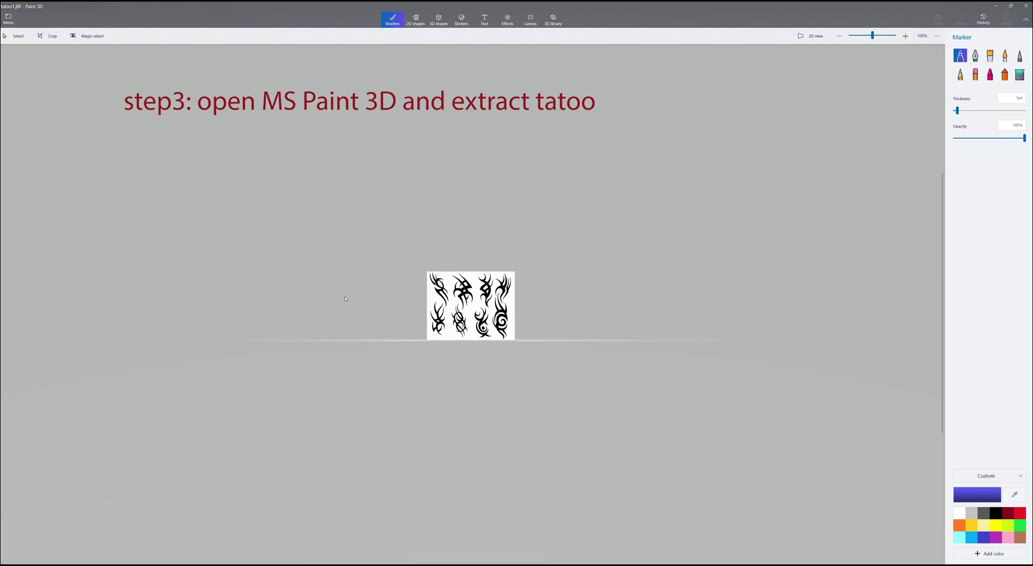
{"action": "scroll", "coordinate": [451, 311], "scroll_direction": "up", "scroll_amount": 3}
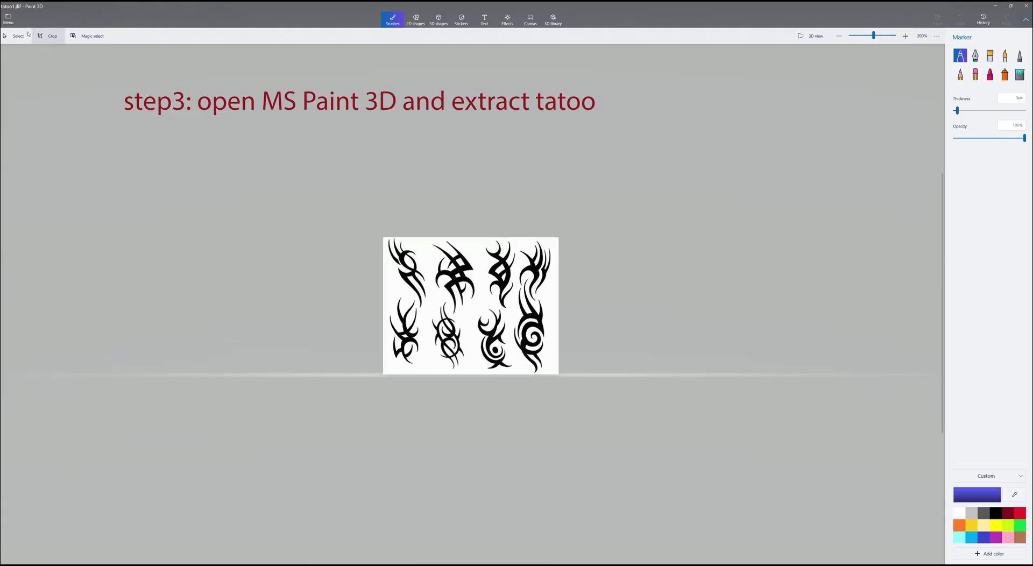
Magic-select the top-left tribal tattoo, add its thin left stroke, and cut it out.
{"action": "left_click", "coordinate": [91, 36]}
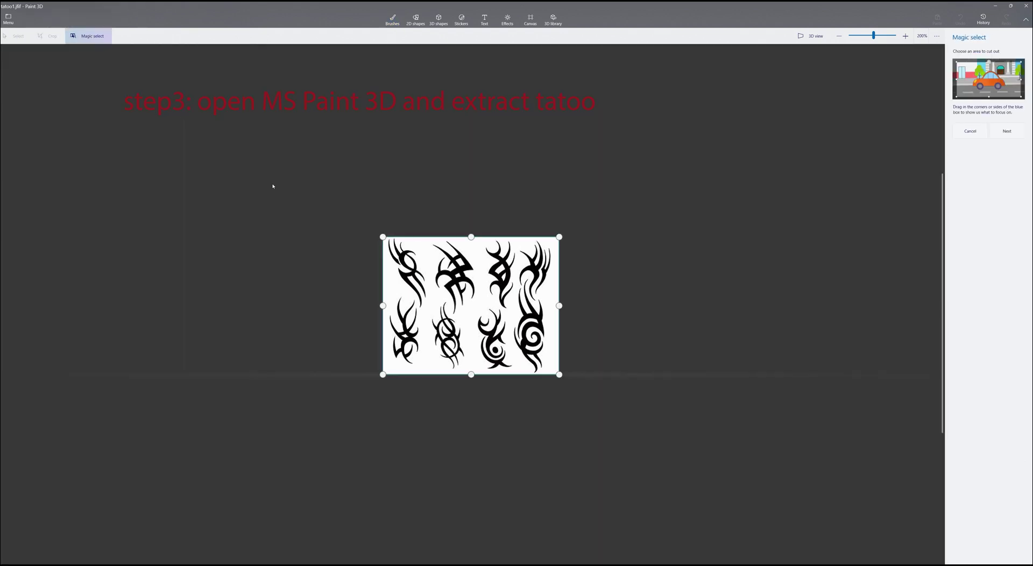
{"action": "left_click_drag", "start_coordinate": [471, 373], "coordinate": [471, 311]}
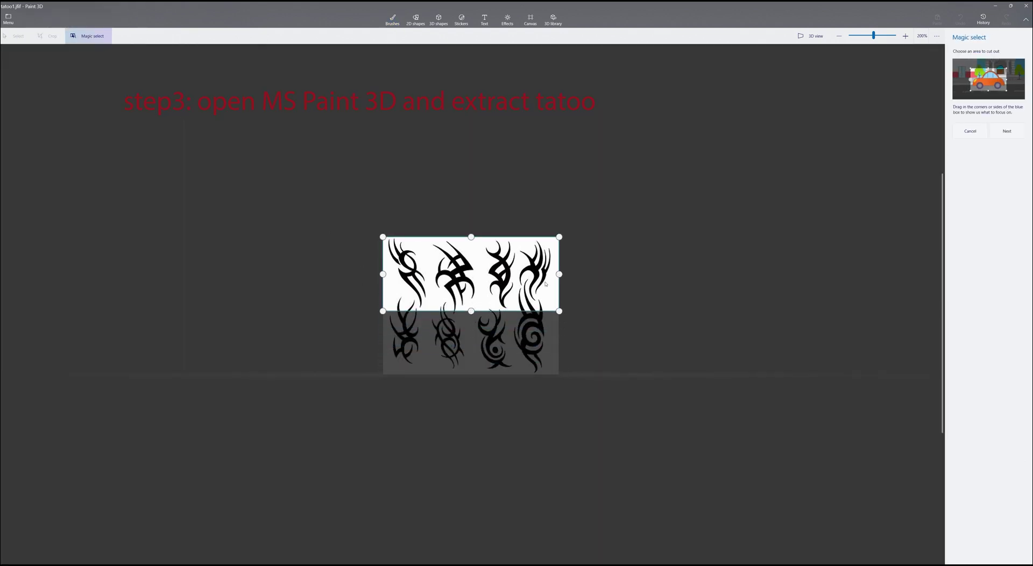
{"action": "left_click_drag", "start_coordinate": [553, 276], "coordinate": [433, 284]}
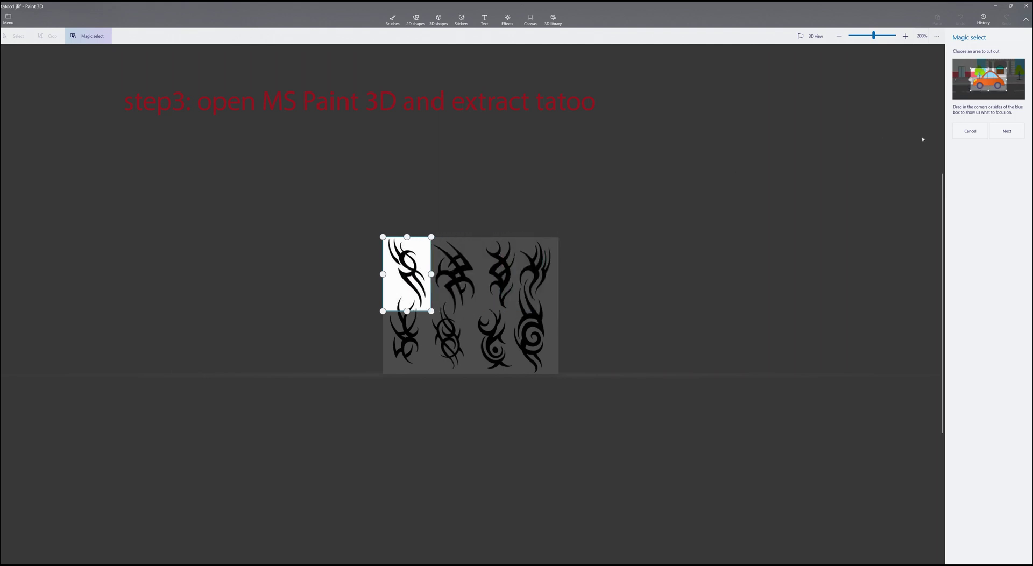
{"action": "left_click", "coordinate": [1005, 130]}
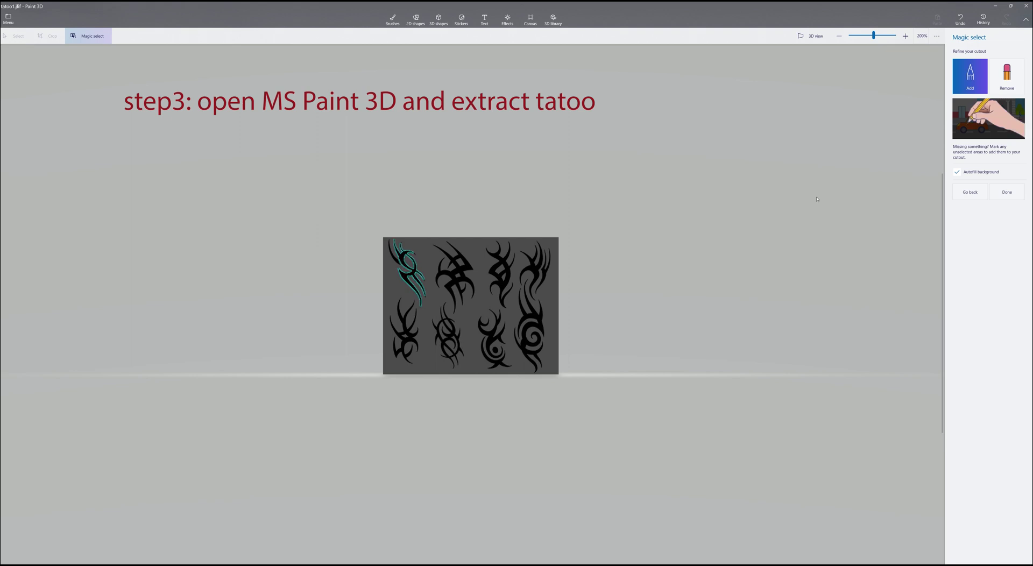
{"action": "scroll", "coordinate": [437, 316], "scroll_direction": "up", "scroll_amount": 3}
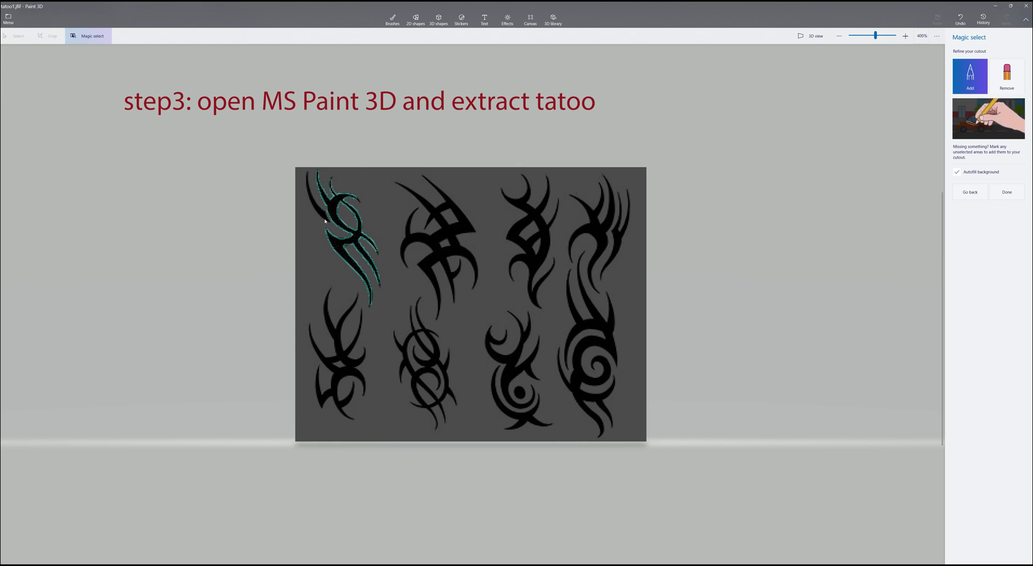
{"action": "left_click_drag", "start_coordinate": [321, 214], "coordinate": [319, 214]}
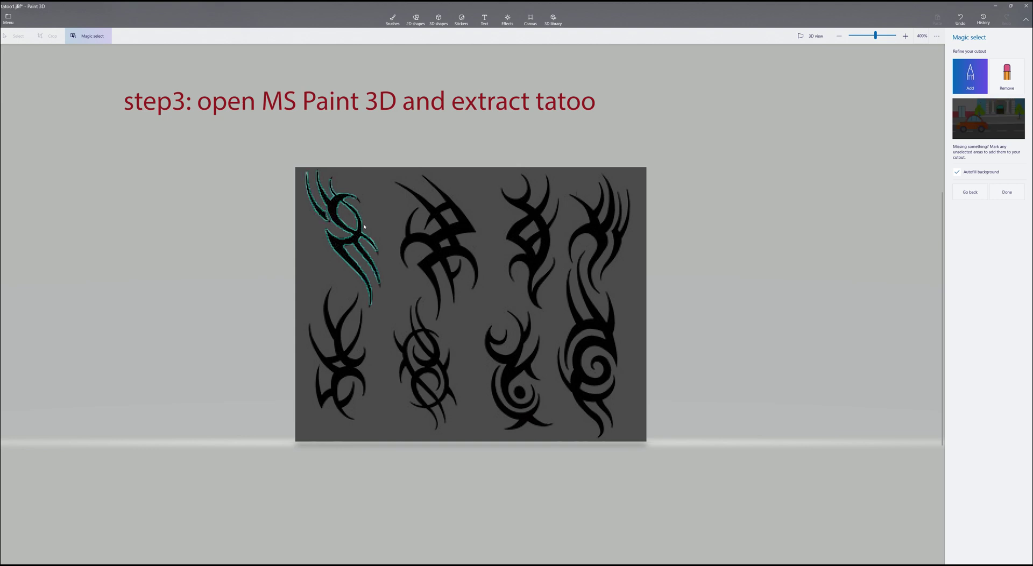
{"action": "left_click", "coordinate": [1004, 193]}
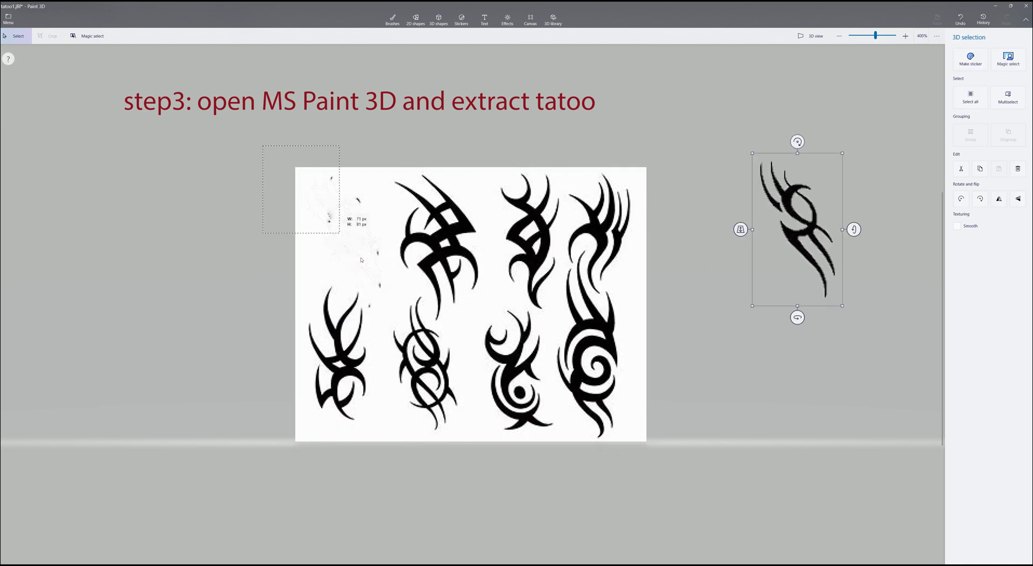
Erase the rest of the sheet to white and move the cut-out tattoo to the canvas centre.
{"action": "left_click_drag", "start_coordinate": [381, 280], "coordinate": [655, 471]}
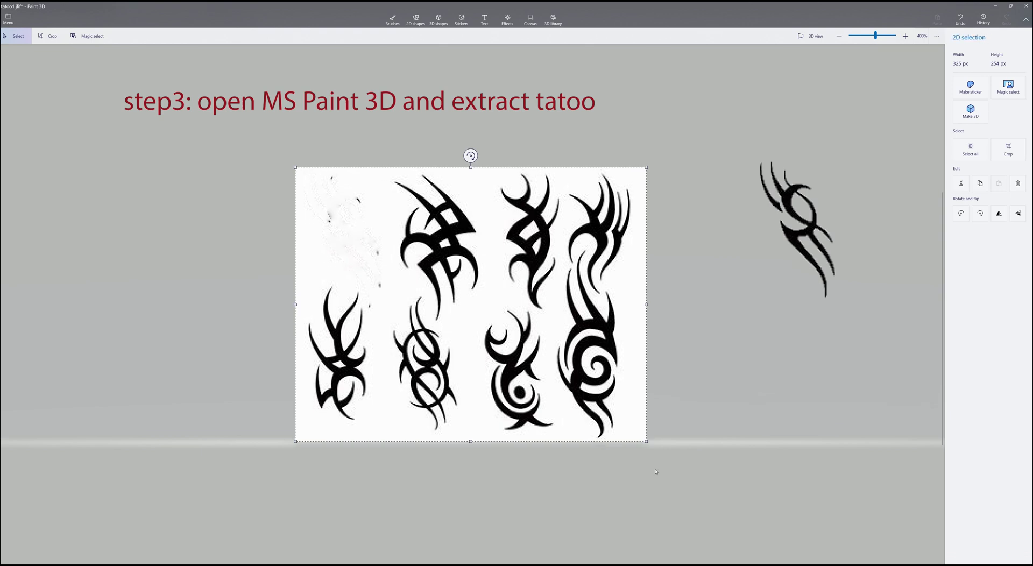
{"action": "key", "text": "Delete"}
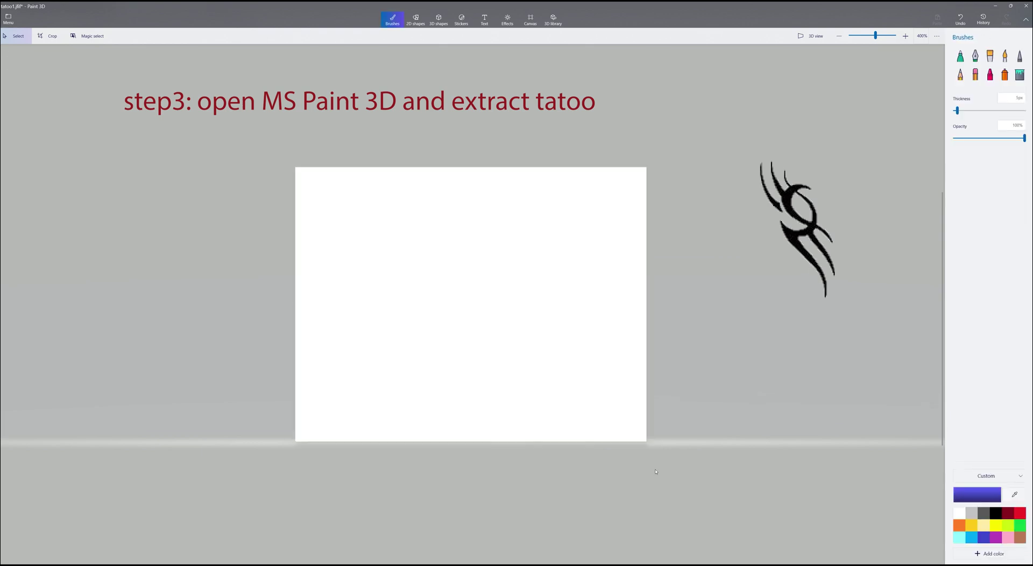
{"action": "left_click", "coordinate": [794, 213]}
{"action": "left_click_drag", "start_coordinate": [794, 213], "coordinate": [461, 273]}
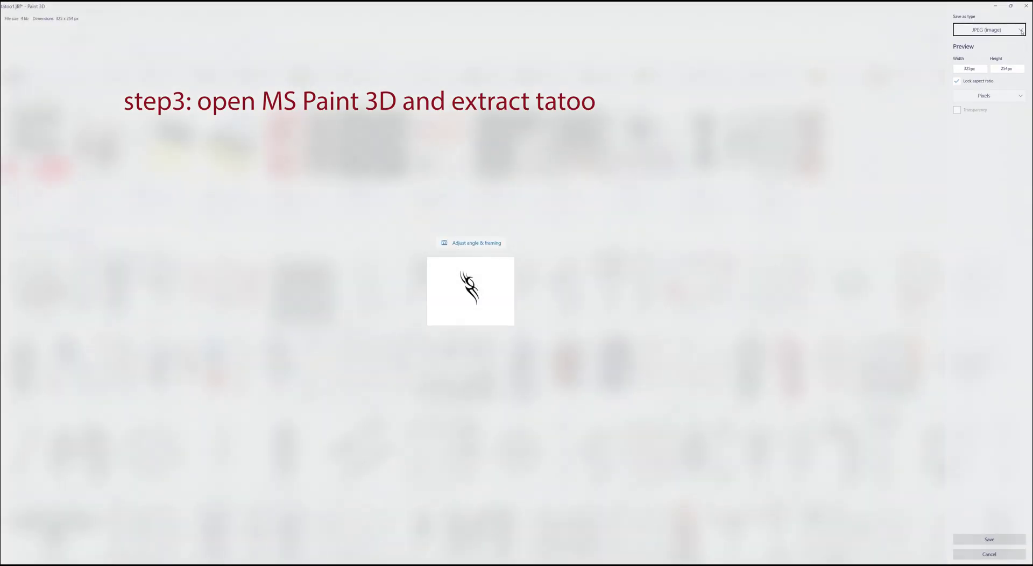
Save the image as PNG with transparency to Pictures > tatoo as tatoo2, overwriting the existing file.
{"action": "left_click", "coordinate": [1021, 32]}
{"action": "left_click", "coordinate": [992, 20]}
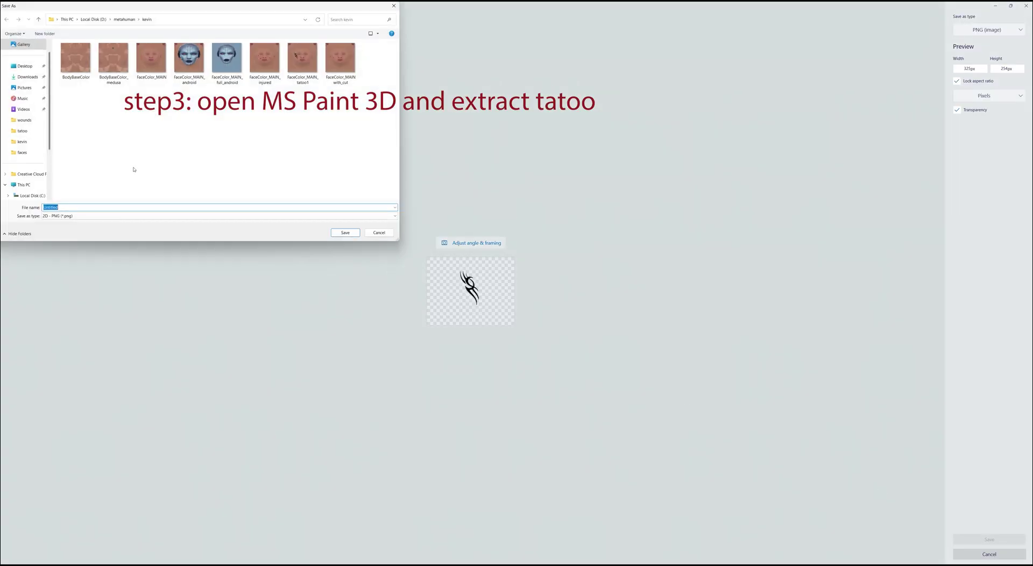
{"action": "left_click", "coordinate": [22, 130]}
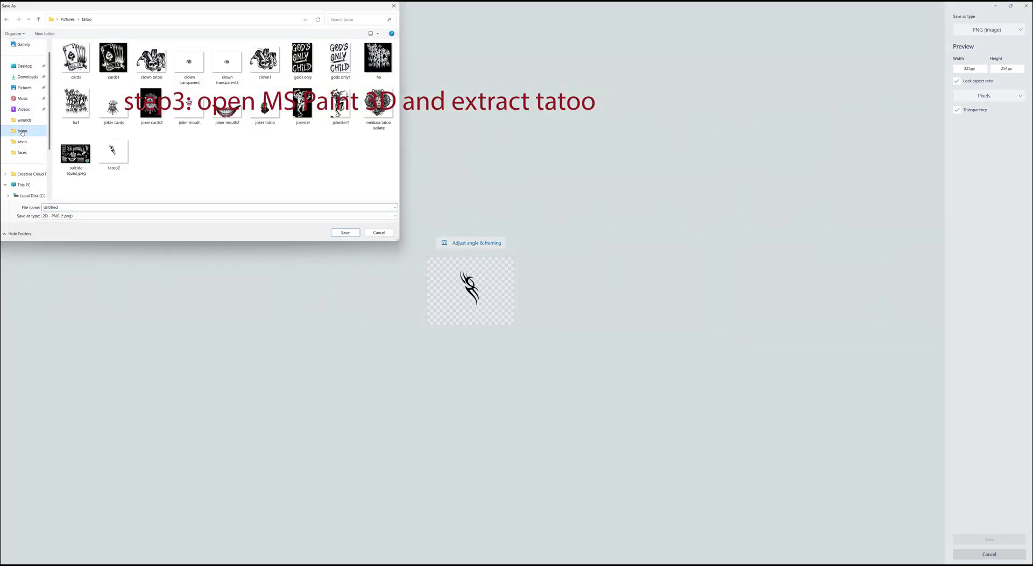
{"action": "left_click", "coordinate": [113, 151]}
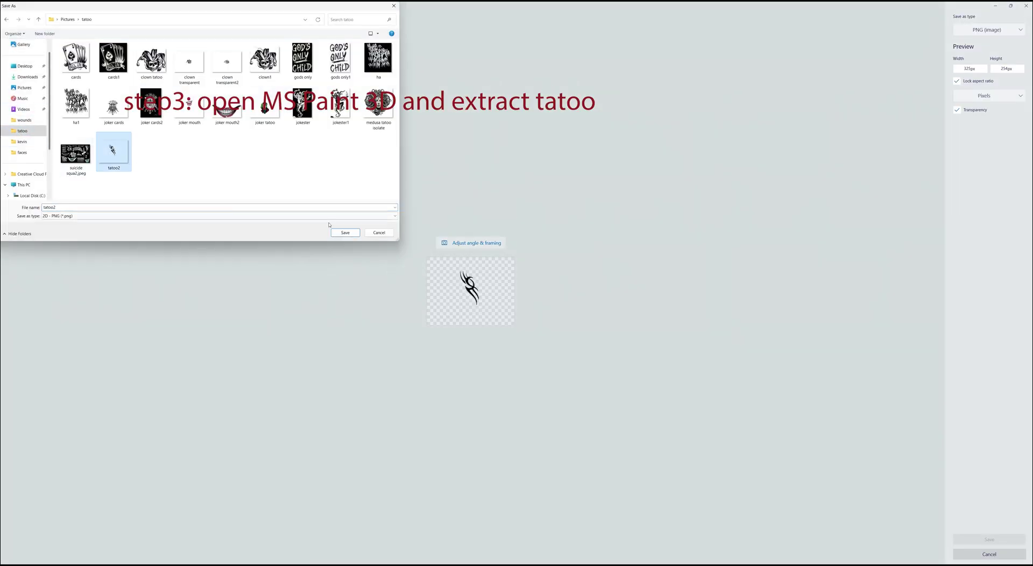
{"action": "left_click", "coordinate": [346, 233]}
{"action": "left_click", "coordinate": [531, 288]}
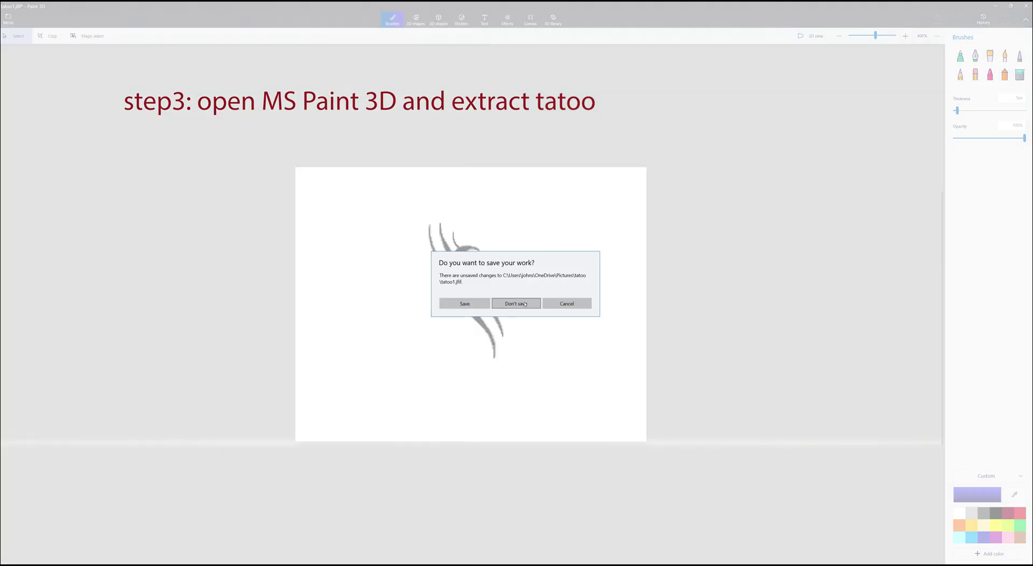
Discard tatoo1's changes, open FaceColor_MAIN.PNG from the kevin folder, and show the tatoo folder to insert from.
{"action": "left_click", "coordinate": [515, 303]}
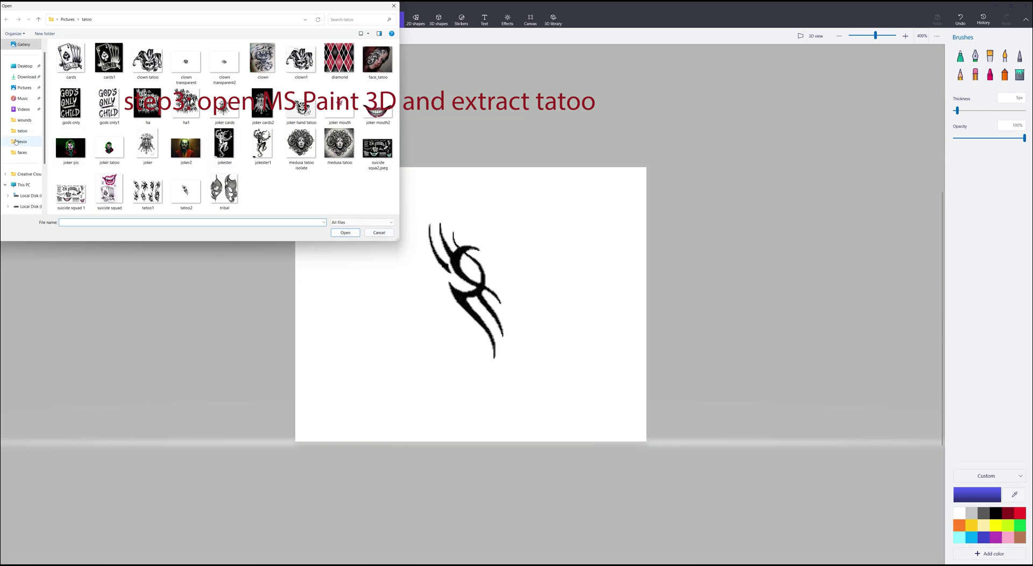
{"action": "left_click", "coordinate": [17, 142]}
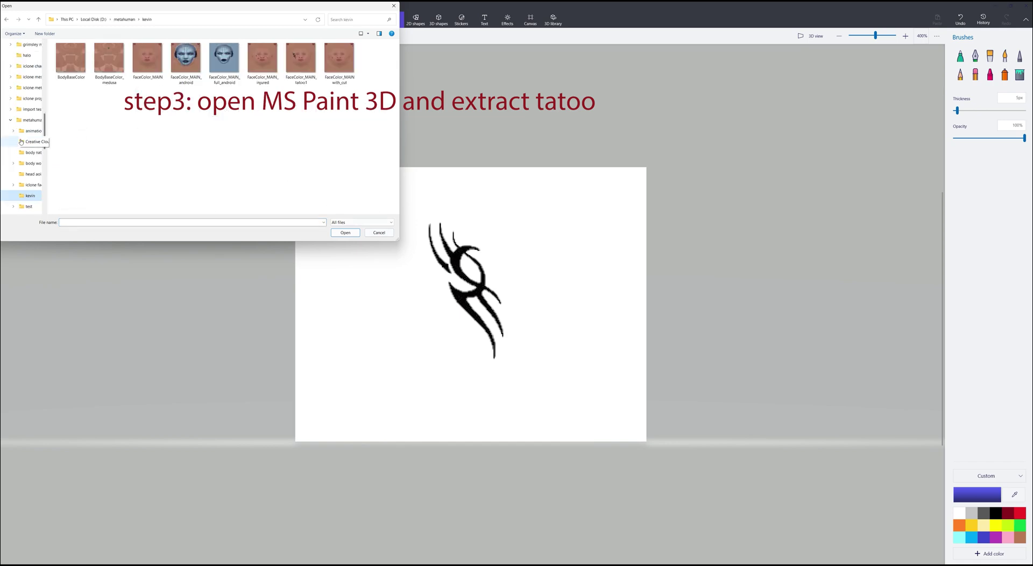
{"action": "double_click", "coordinate": [150, 58]}
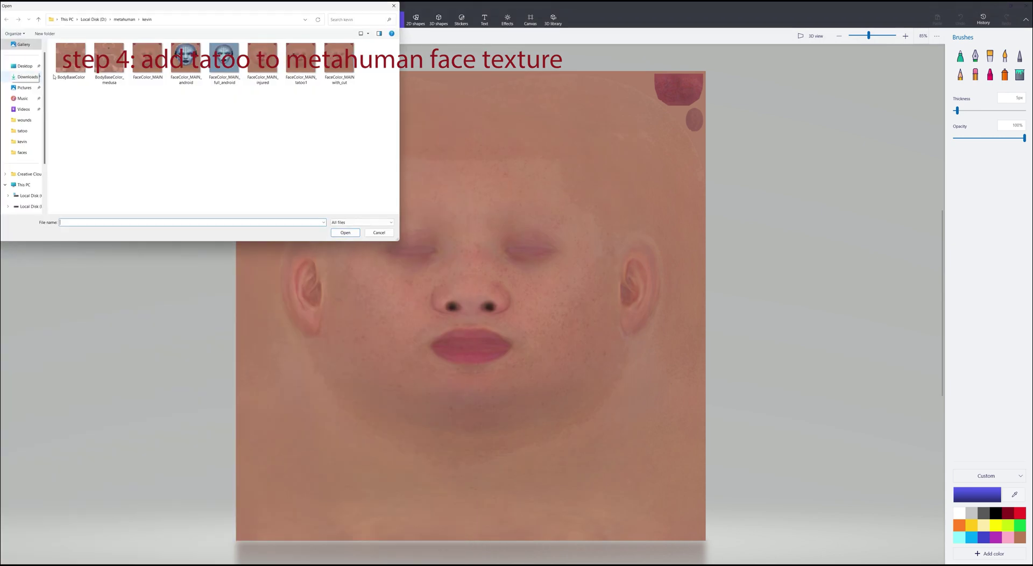
{"action": "left_click", "coordinate": [38, 131]}
Insert the tatoo2 tribal design and enlarge it from beside the eye down over the cheek.
{"action": "double_click", "coordinate": [185, 191]}
{"action": "left_click_drag", "start_coordinate": [478, 286], "coordinate": [577, 241]}
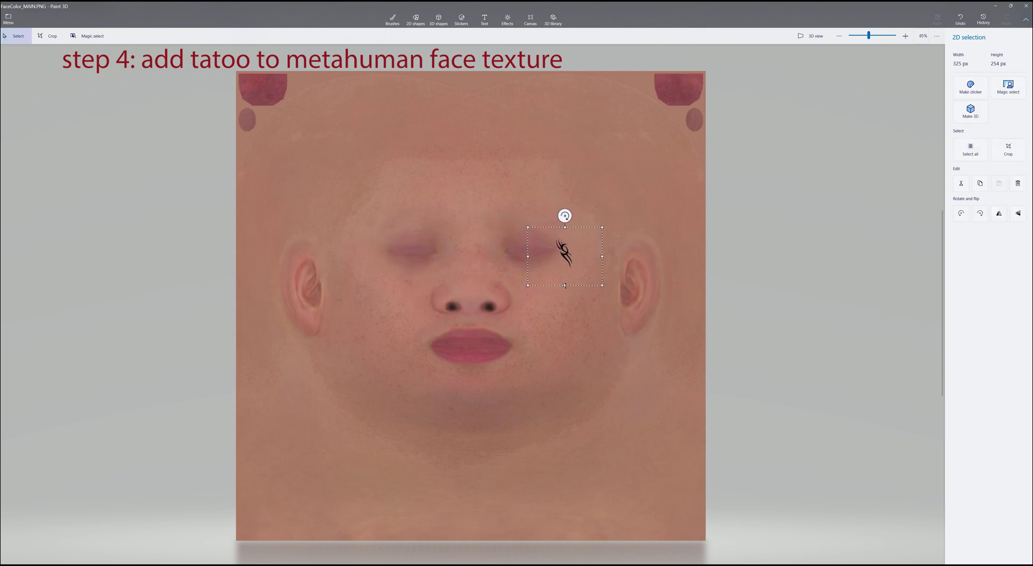
{"action": "left_click_drag", "start_coordinate": [566, 370], "coordinate": [564, 407]}
{"action": "left_click_drag", "start_coordinate": [565, 228], "coordinate": [564, 167]}
{"action": "left_click_drag", "start_coordinate": [602, 313], "coordinate": [721, 276]}
{"action": "left_click_drag", "start_coordinate": [571, 303], "coordinate": [418, 265]}
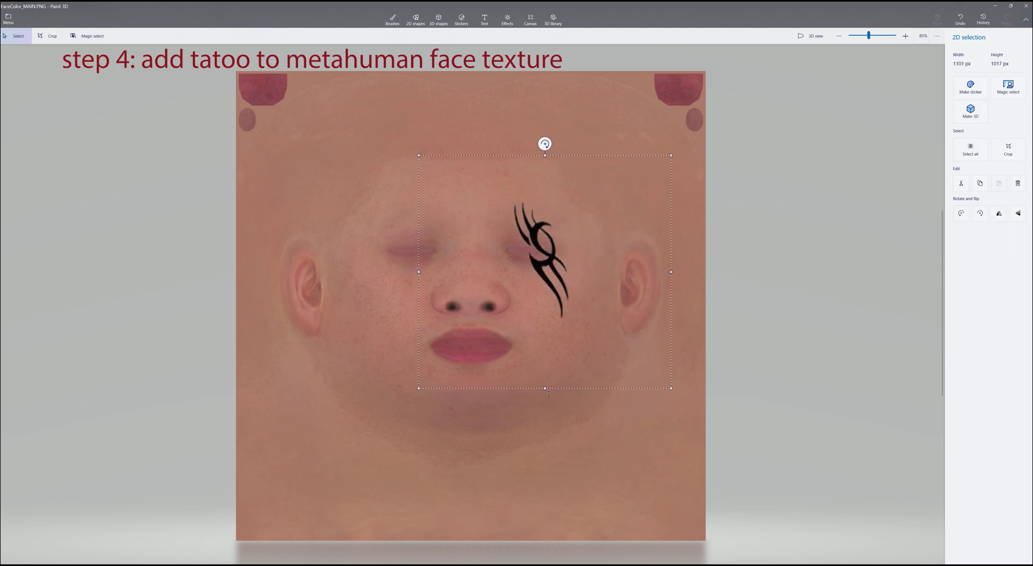
{"action": "left_click_drag", "start_coordinate": [546, 393], "coordinate": [550, 455]}
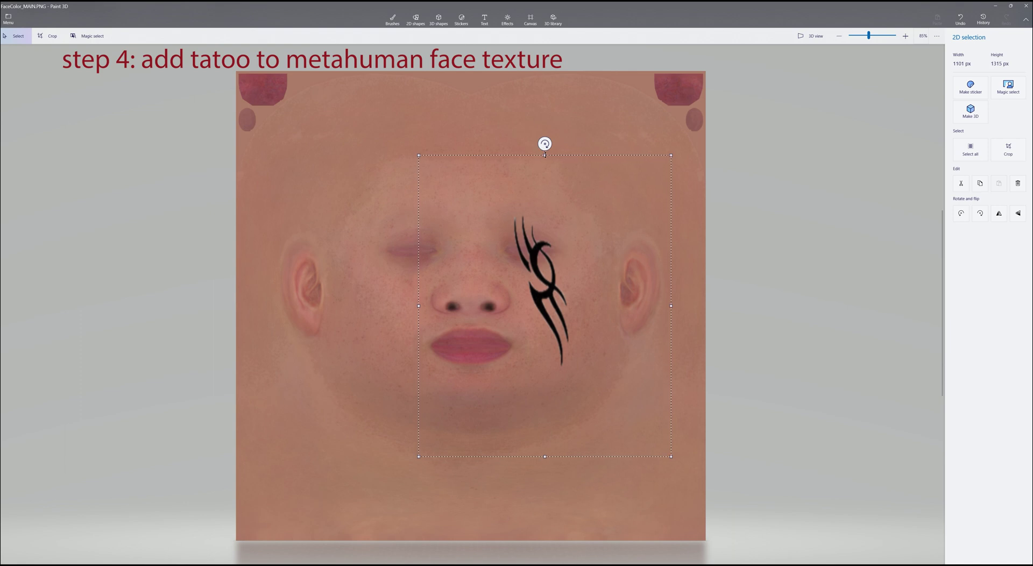
{"action": "left_click_drag", "start_coordinate": [545, 155], "coordinate": [540, 112]}
{"action": "left_click_drag", "start_coordinate": [547, 260], "coordinate": [575, 264]}
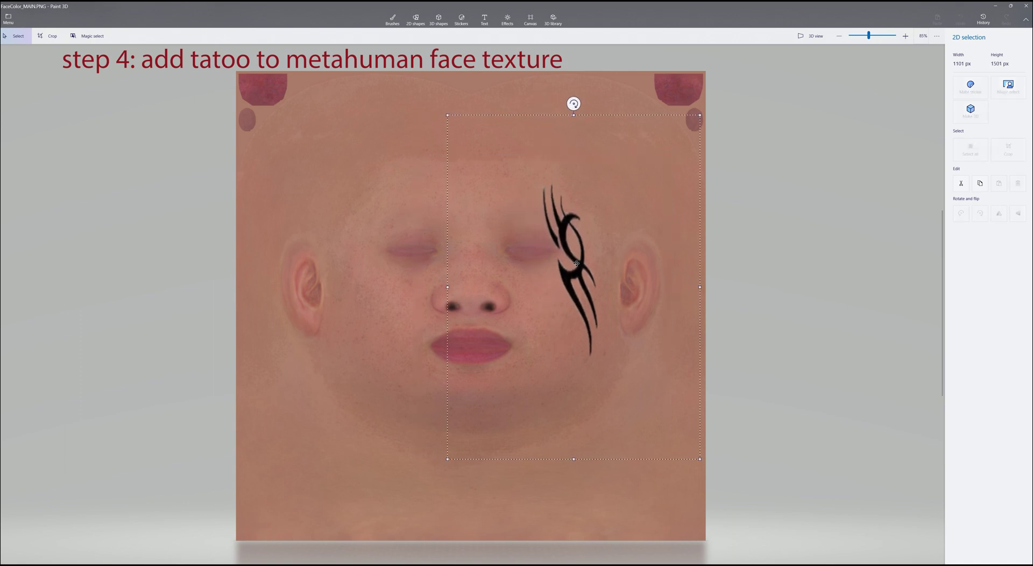
{"action": "left_click", "coordinate": [745, 232]}
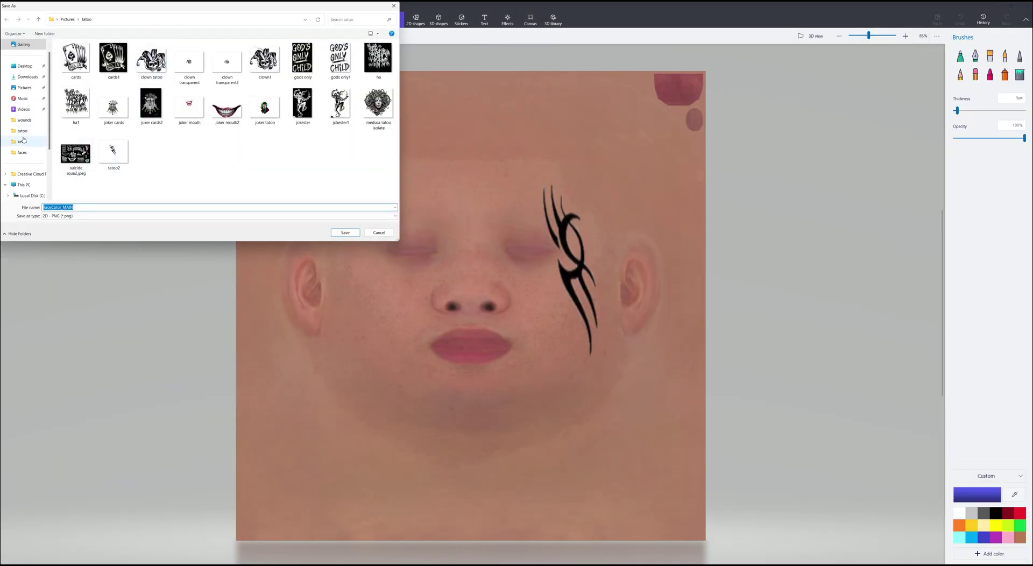
Save the texture over FaceColor_MAIN_tatoo1.png, then close Paint 3D without saving the original.
{"action": "left_click", "coordinate": [301, 61]}
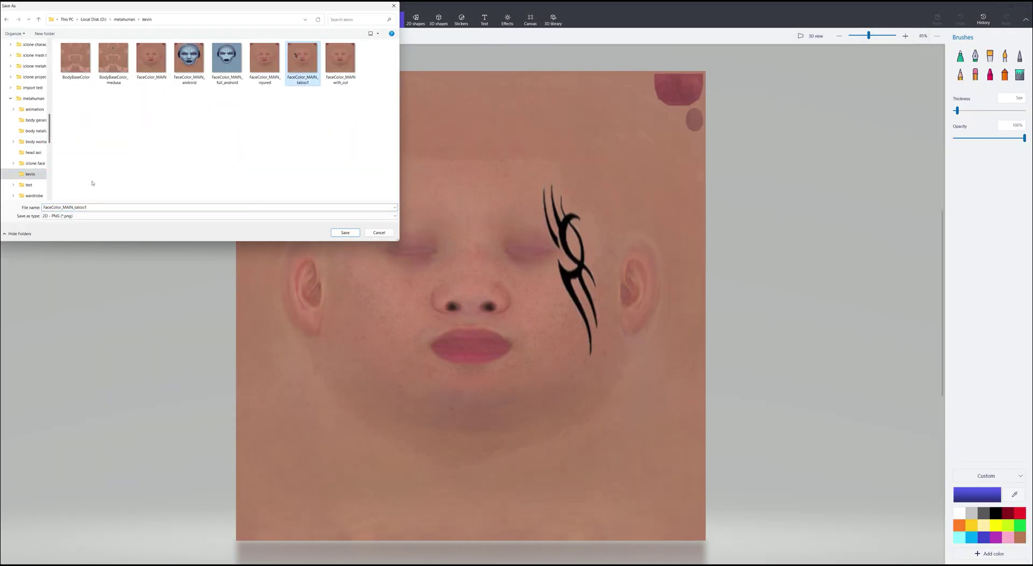
{"action": "left_click", "coordinate": [341, 233]}
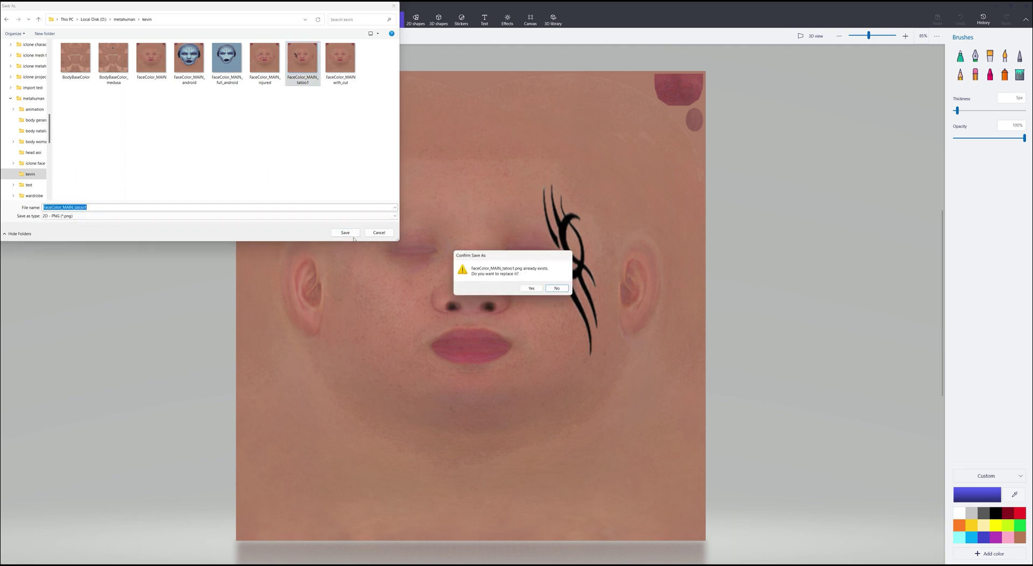
{"action": "left_click", "coordinate": [532, 289]}
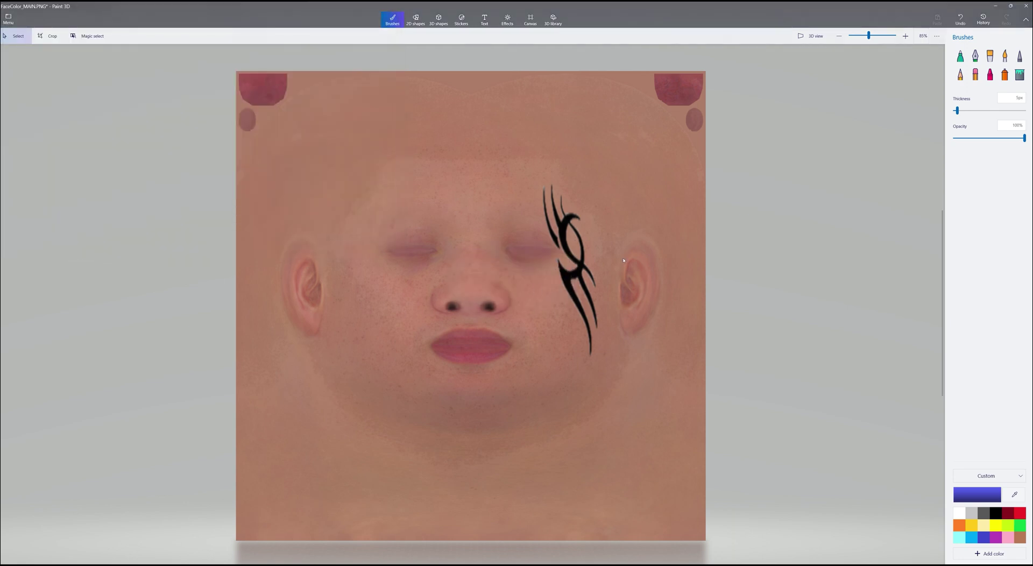
{"action": "left_click", "coordinate": [1026, 7]}
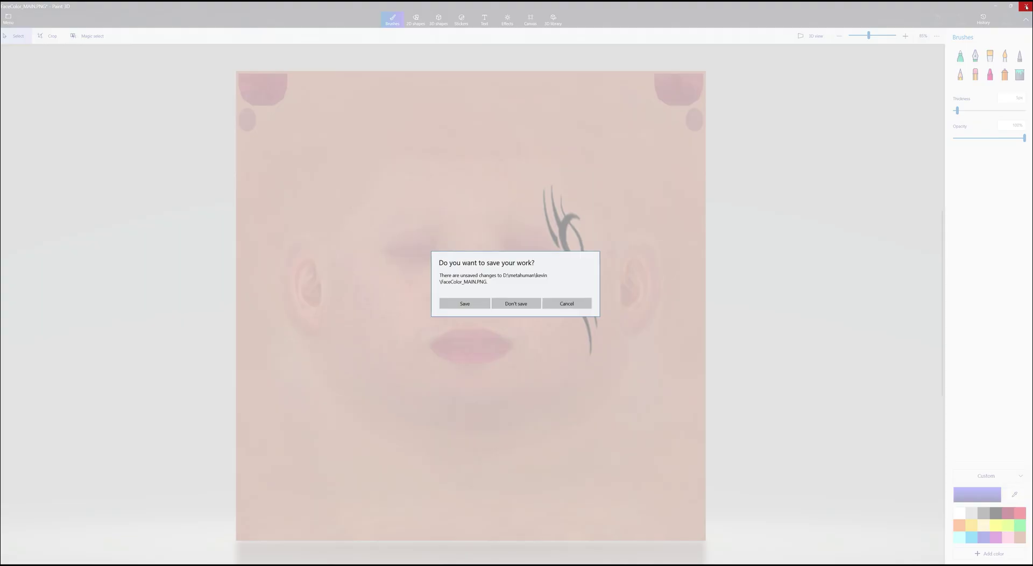
{"action": "left_click", "coordinate": [515, 304]}
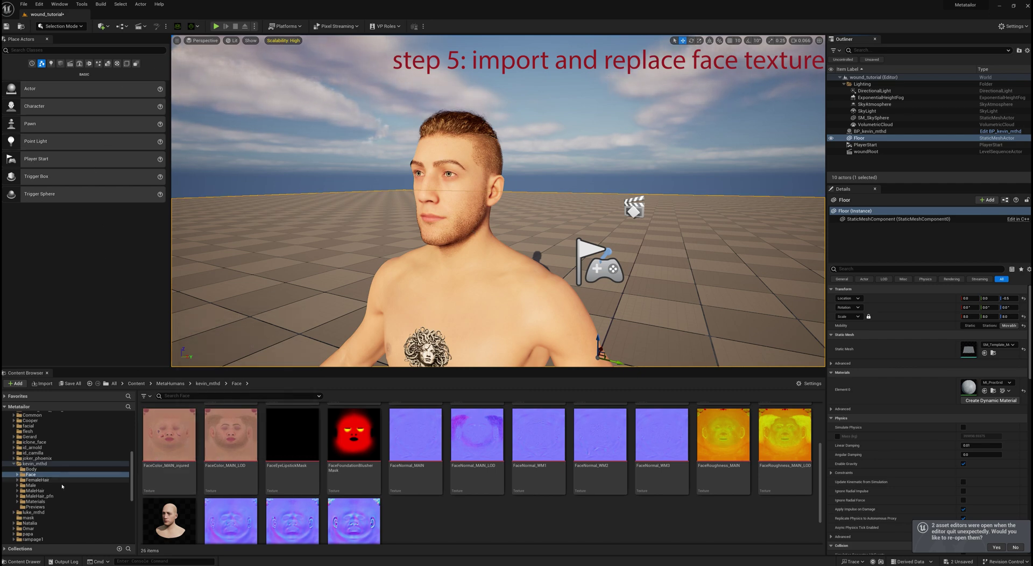
Import FaceColor_MAIN_tatoo1 into the MetaHuman's Face folder in the Content Browser.
{"action": "left_click", "coordinate": [31, 474]}
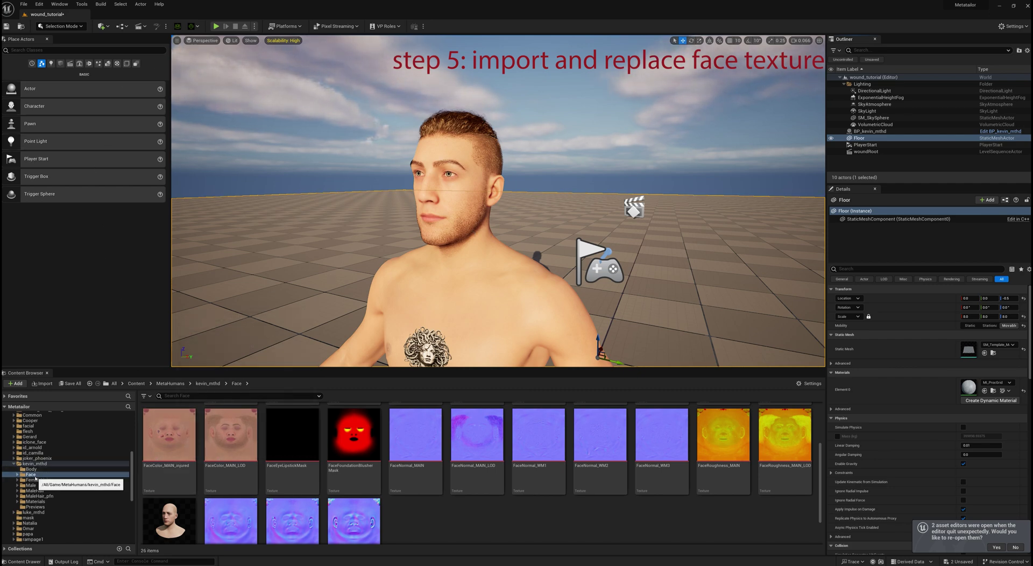
{"action": "right_click", "coordinate": [410, 517]}
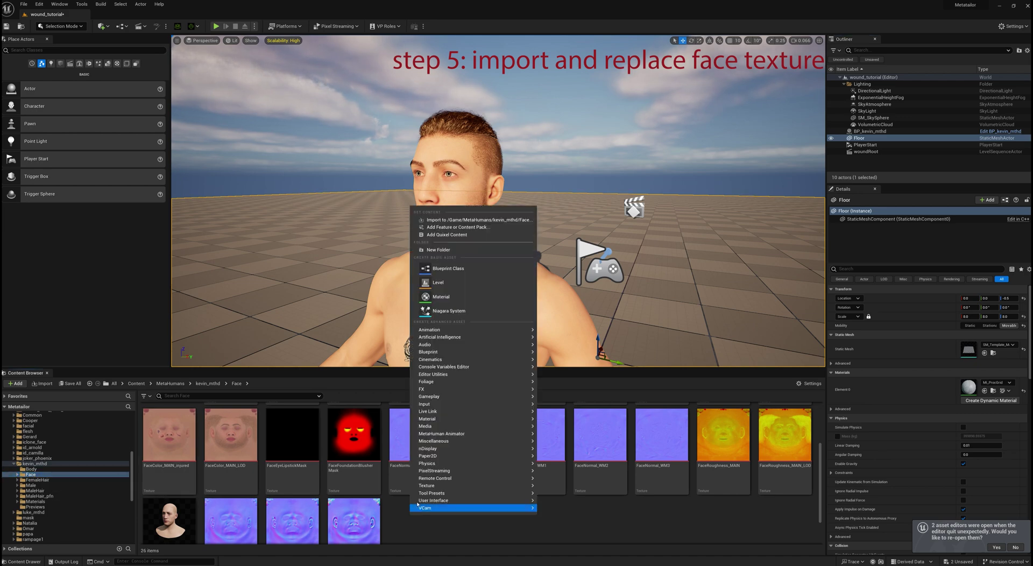
{"action": "left_click", "coordinate": [437, 225]}
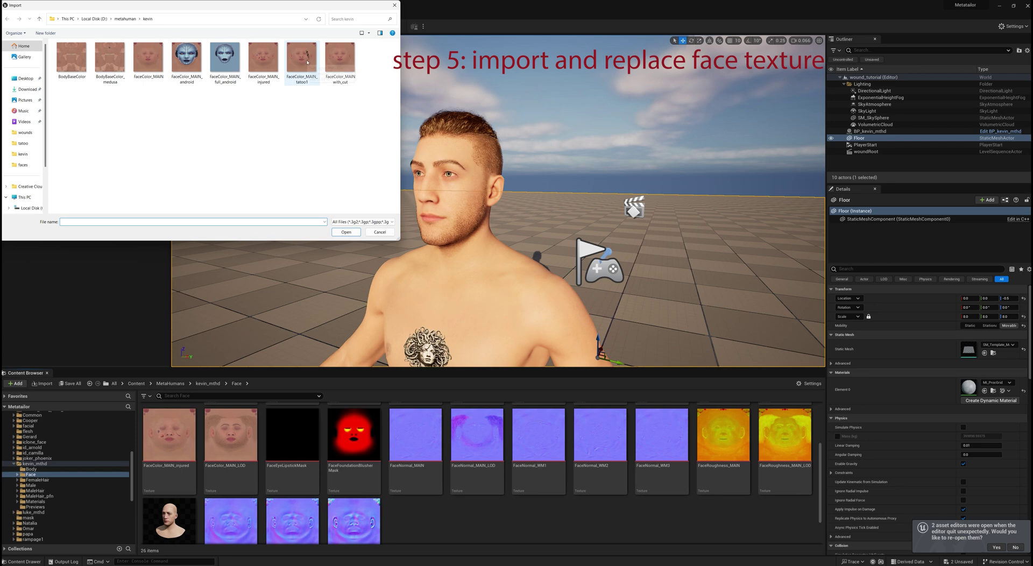
{"action": "double_click", "coordinate": [304, 58]}
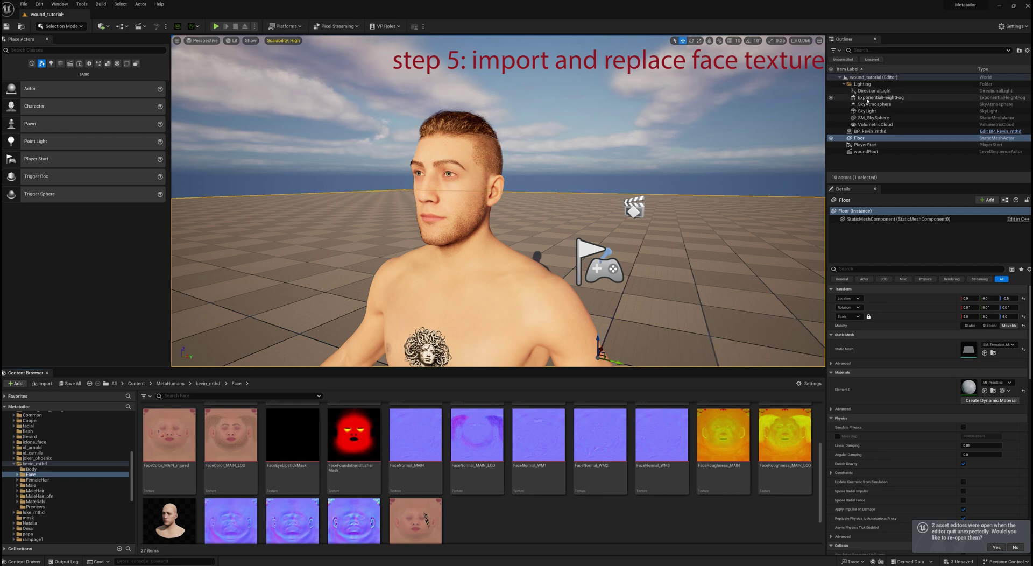
Select the MetaHuman's Face component and open its Skeletal Mesh Asset in the asset editor.
{"action": "left_click", "coordinate": [870, 132]}
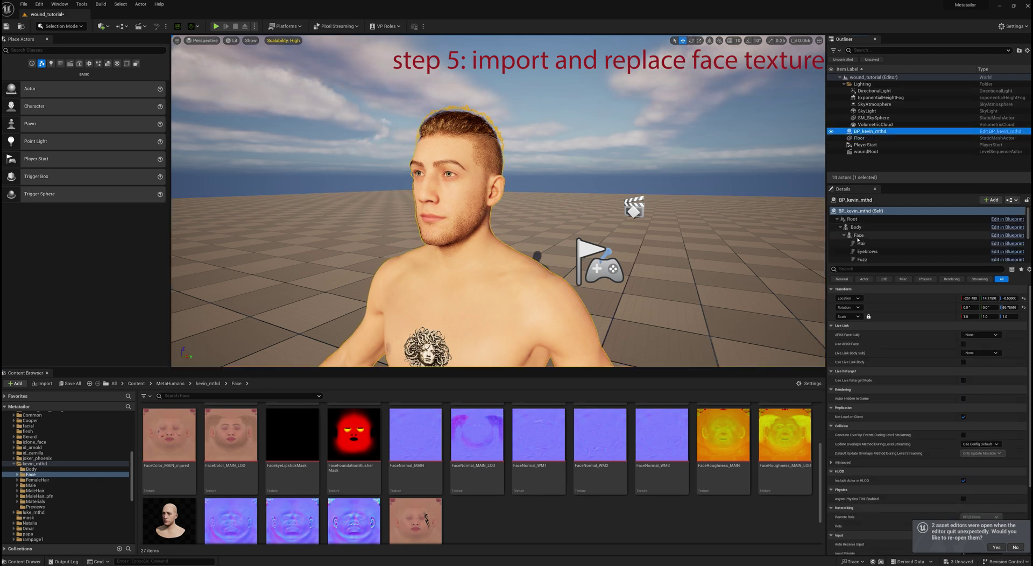
{"action": "left_click", "coordinate": [857, 235]}
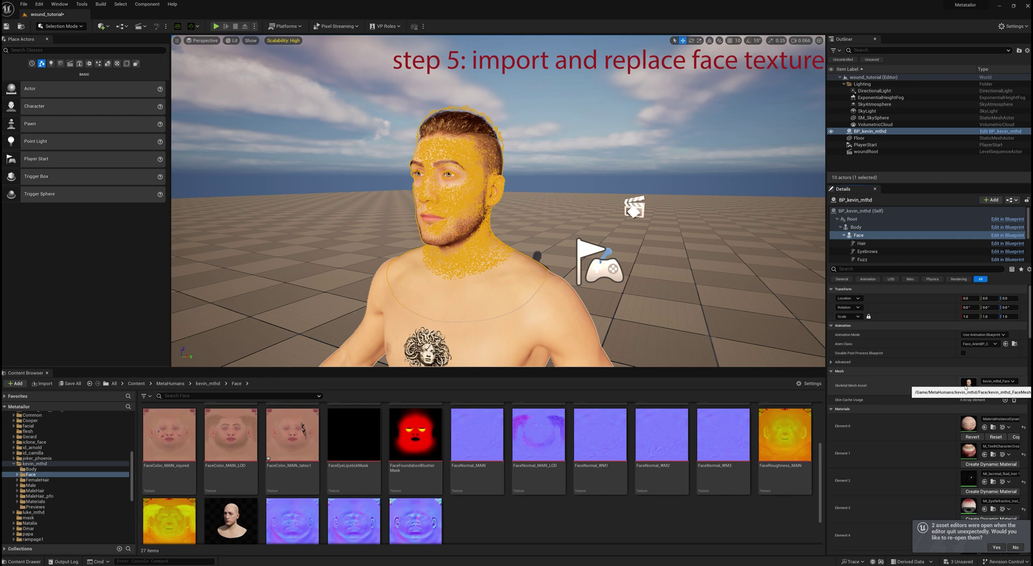
{"action": "double_click", "coordinate": [967, 384]}
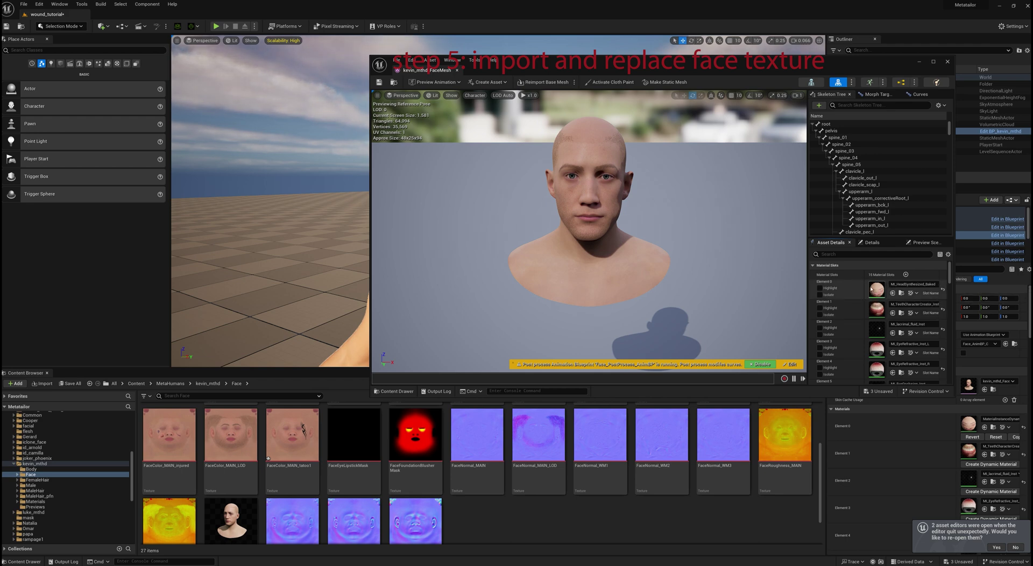
In the head material instance, set the BaseColor Color_MAIN texture to FaceColor_MAIN_tatoo1.
{"action": "double_click", "coordinate": [876, 289]}
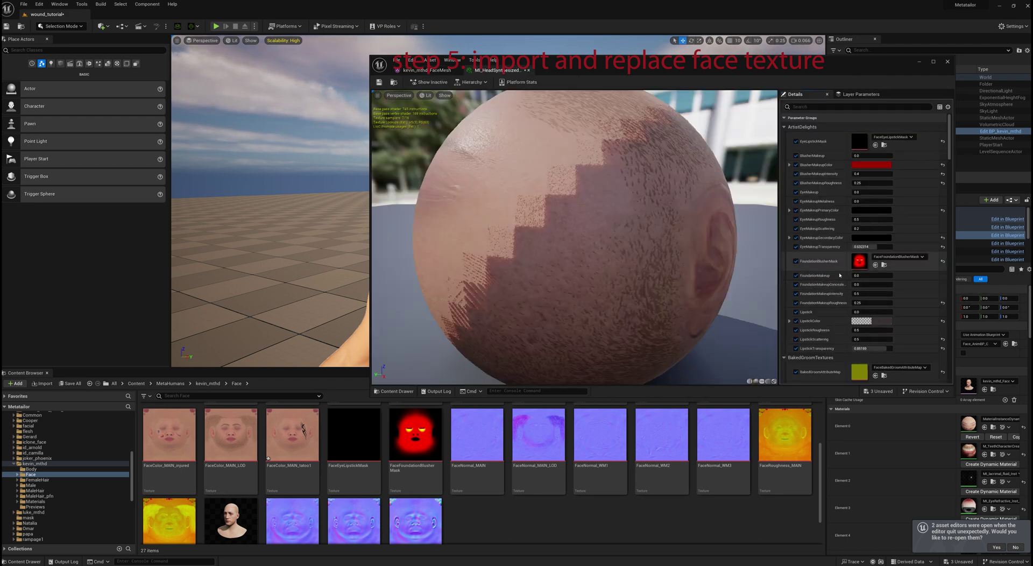
{"action": "scroll", "coordinate": [861, 285], "scroll_direction": "down", "scroll_amount": 5}
{"action": "scroll", "coordinate": [861, 285], "scroll_direction": "down", "scroll_amount": 5}
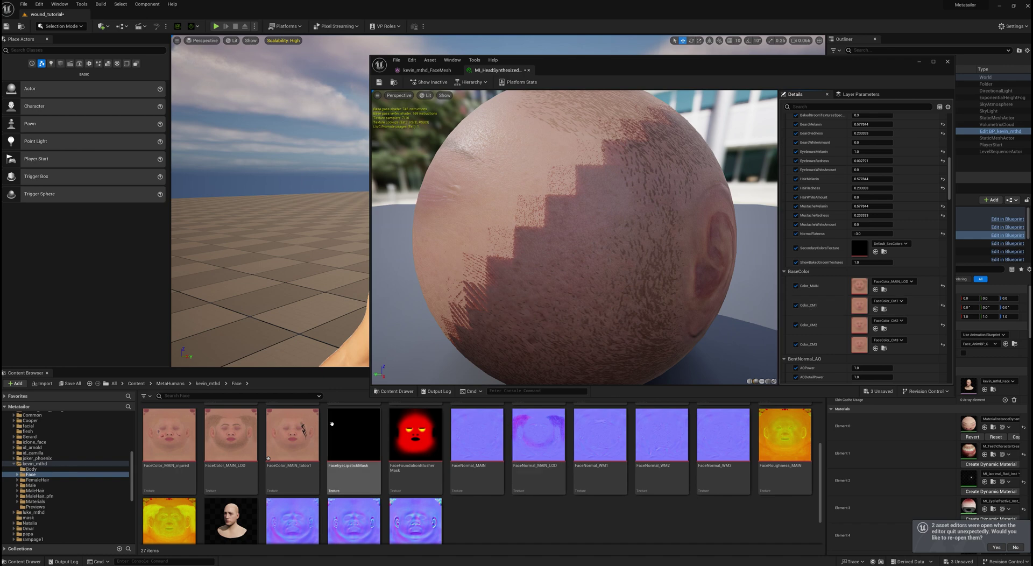
{"action": "left_click_drag", "start_coordinate": [294, 435], "coordinate": [868, 288]}
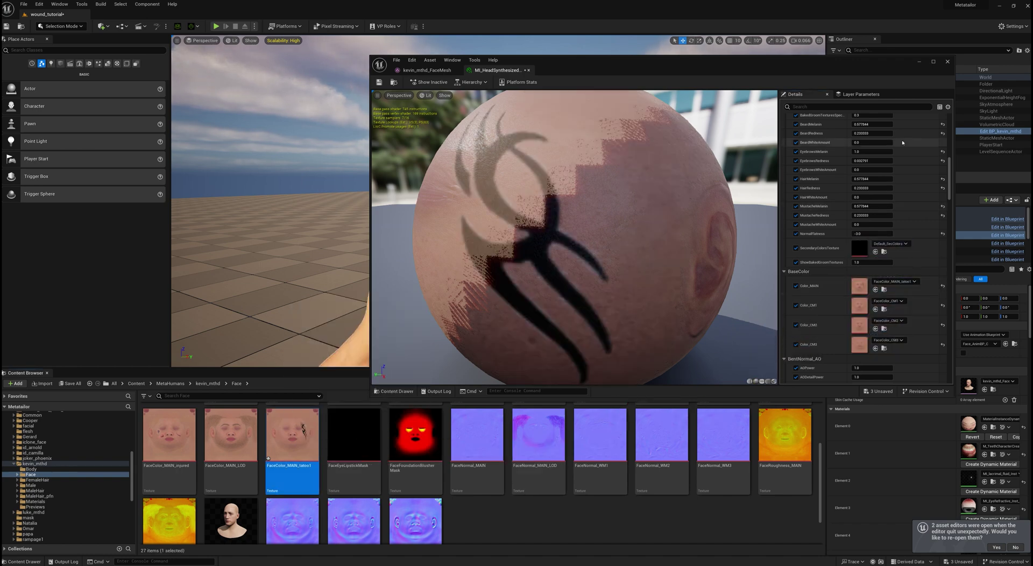
Close the material instance editor to view the tattooed MetaHuman in the level.
{"action": "left_click", "coordinate": [948, 62]}
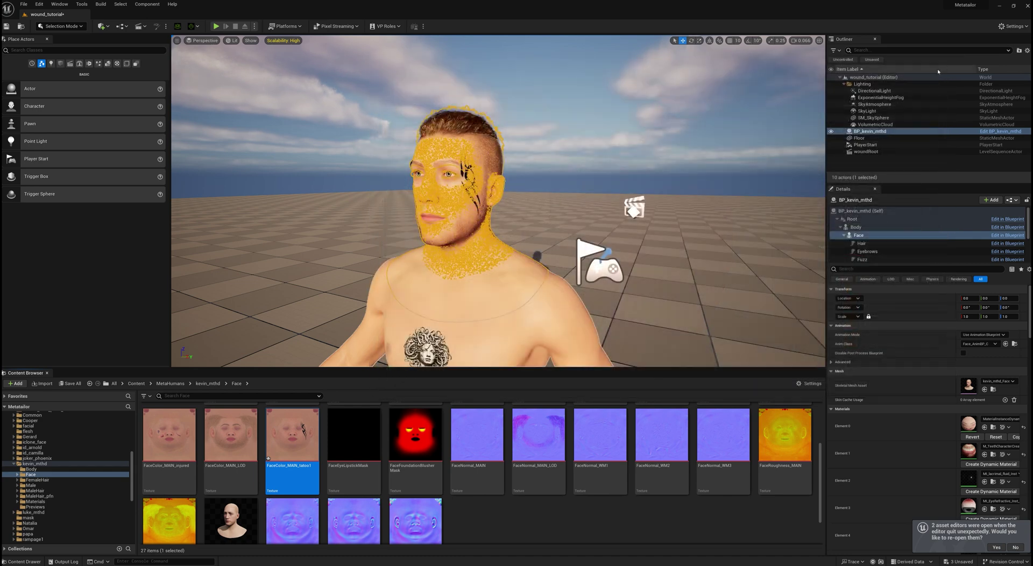